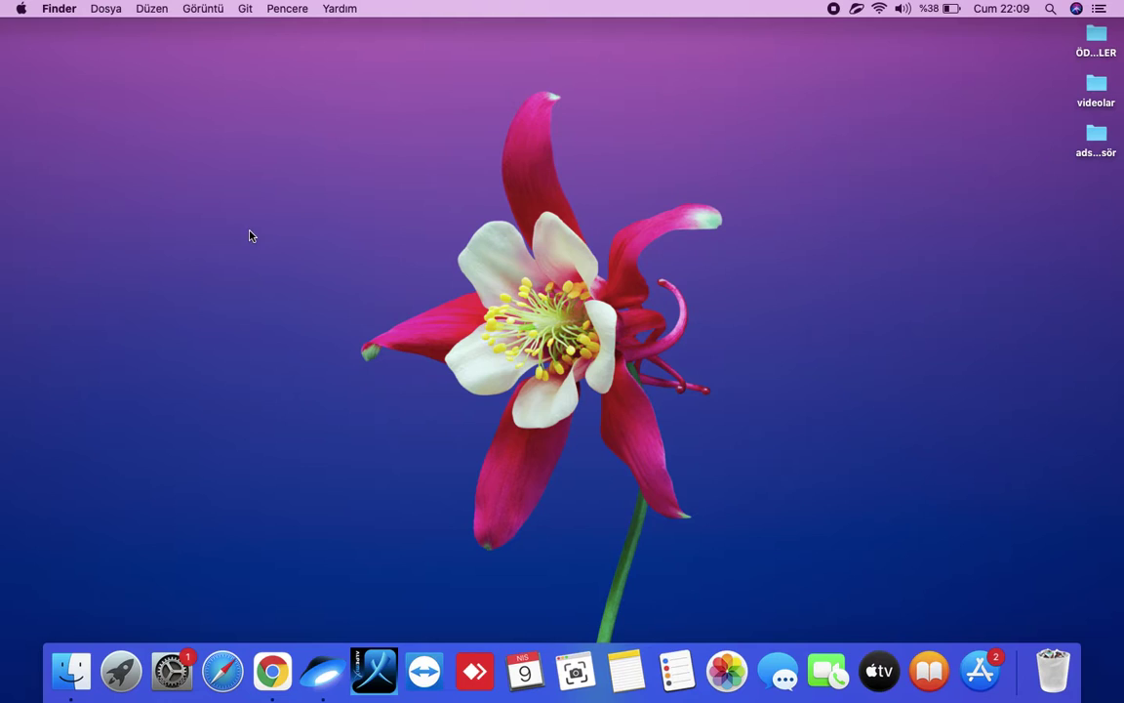
Open the Mac's storage overview and examine how the Macintosh HD space is divided between categories and free space
click(21, 9)
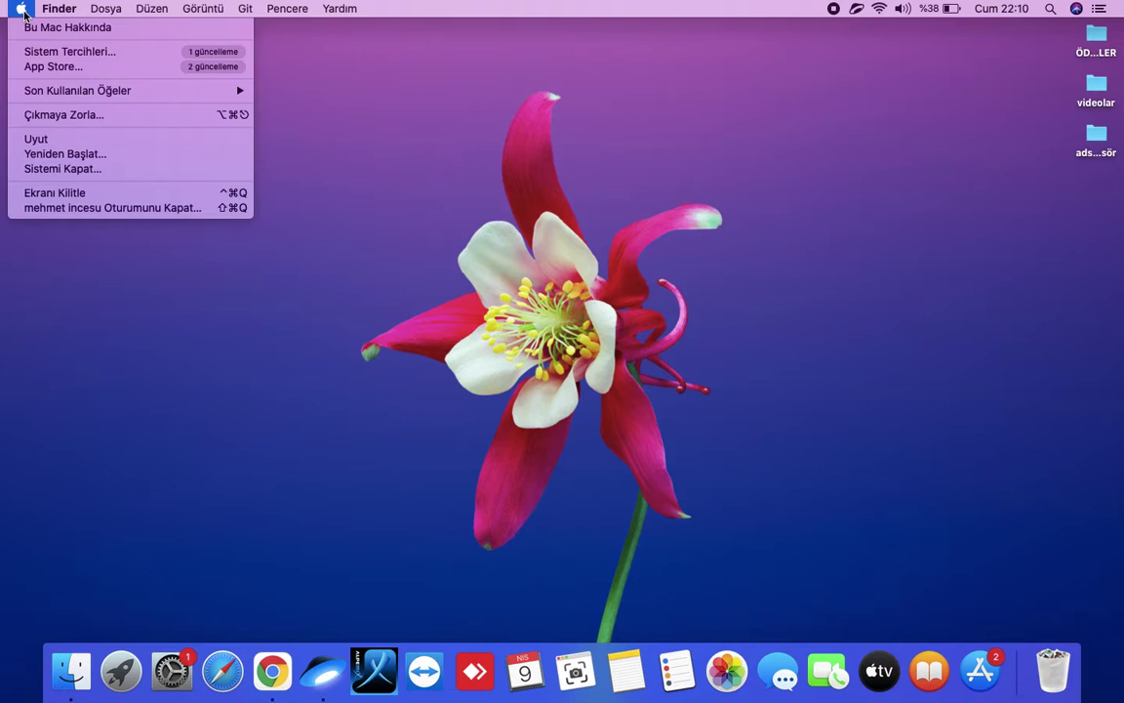
click(74, 28)
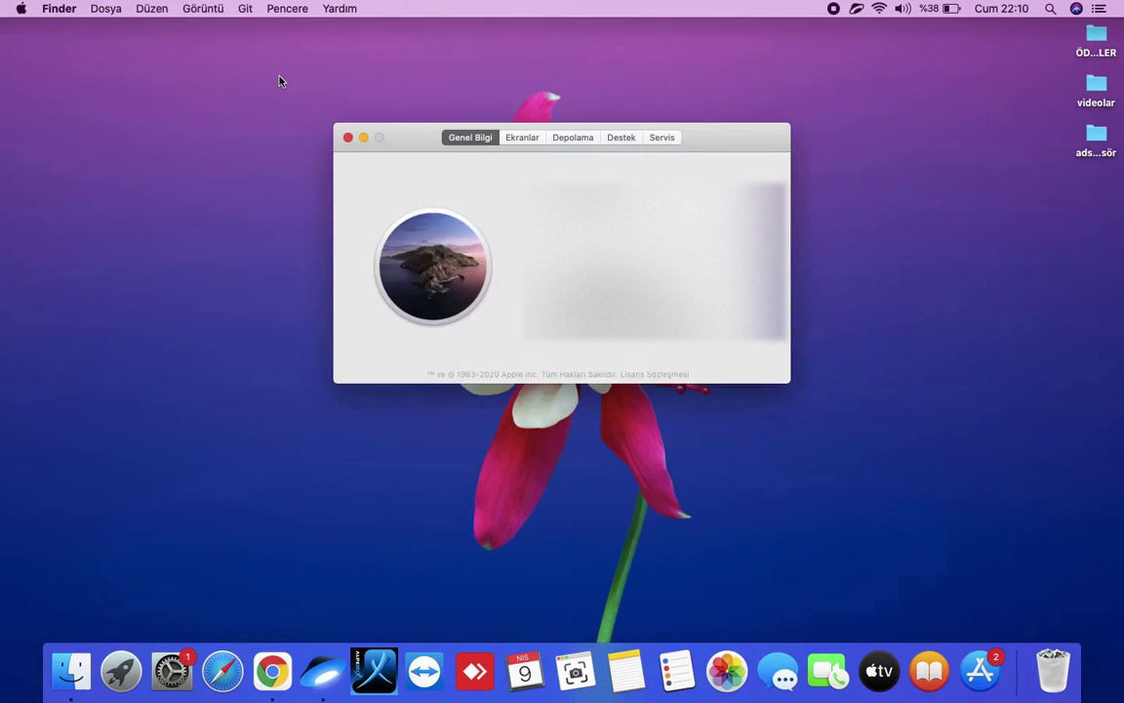
click(581, 139)
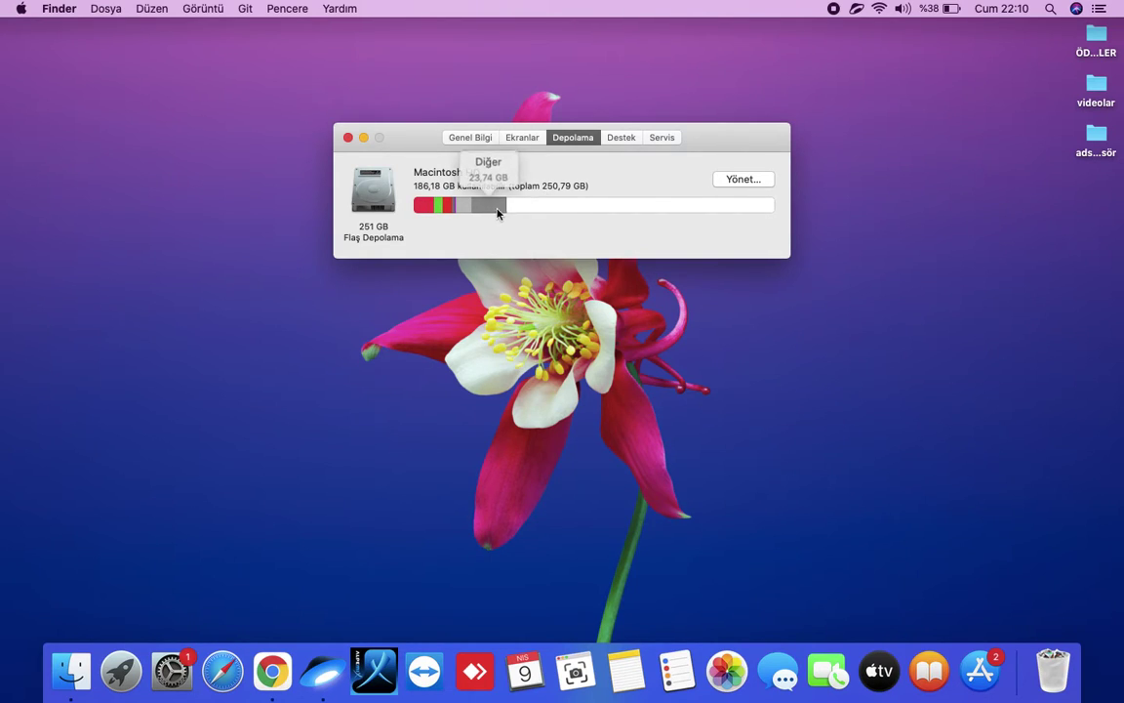
mouse_move(440, 220)
mouse_move(594, 211)
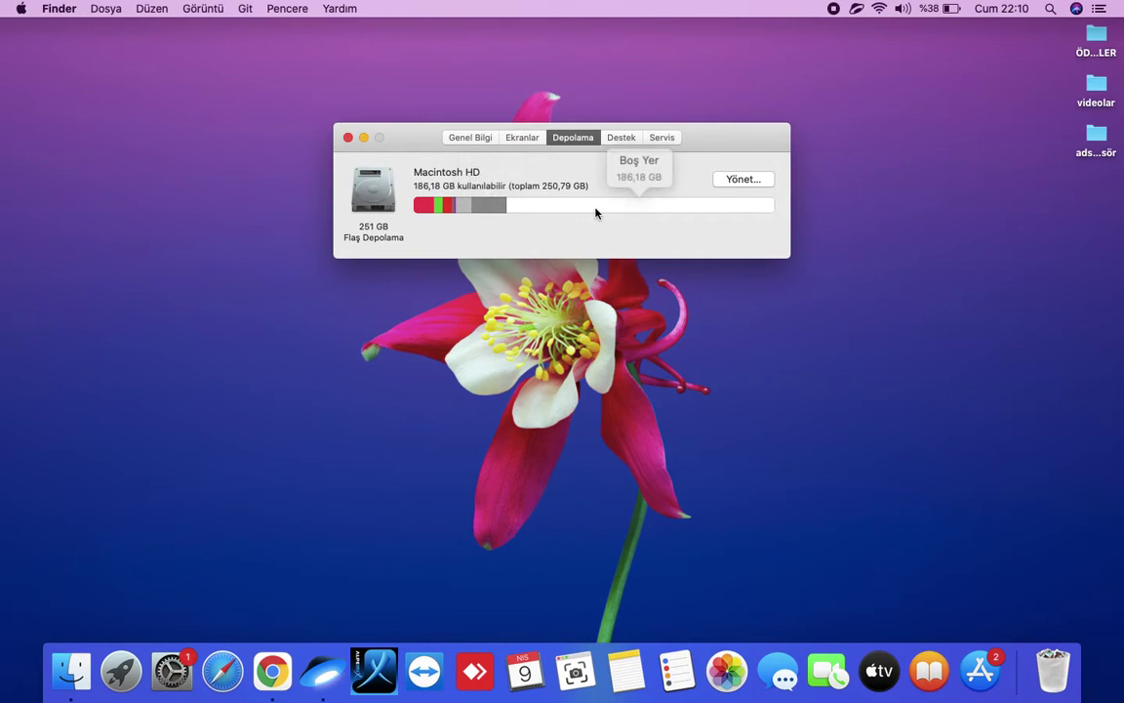
mouse_move(479, 213)
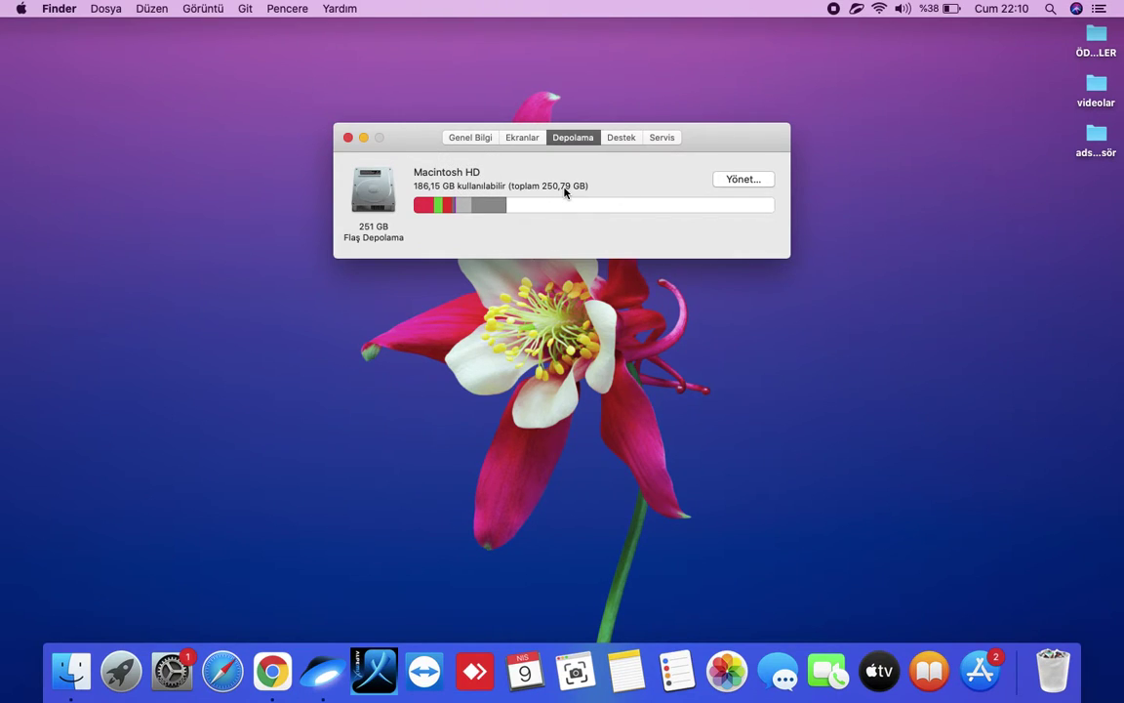
Open storage management for Macintosh HD and permanently empty the Çöp Sepeti category
click(742, 185)
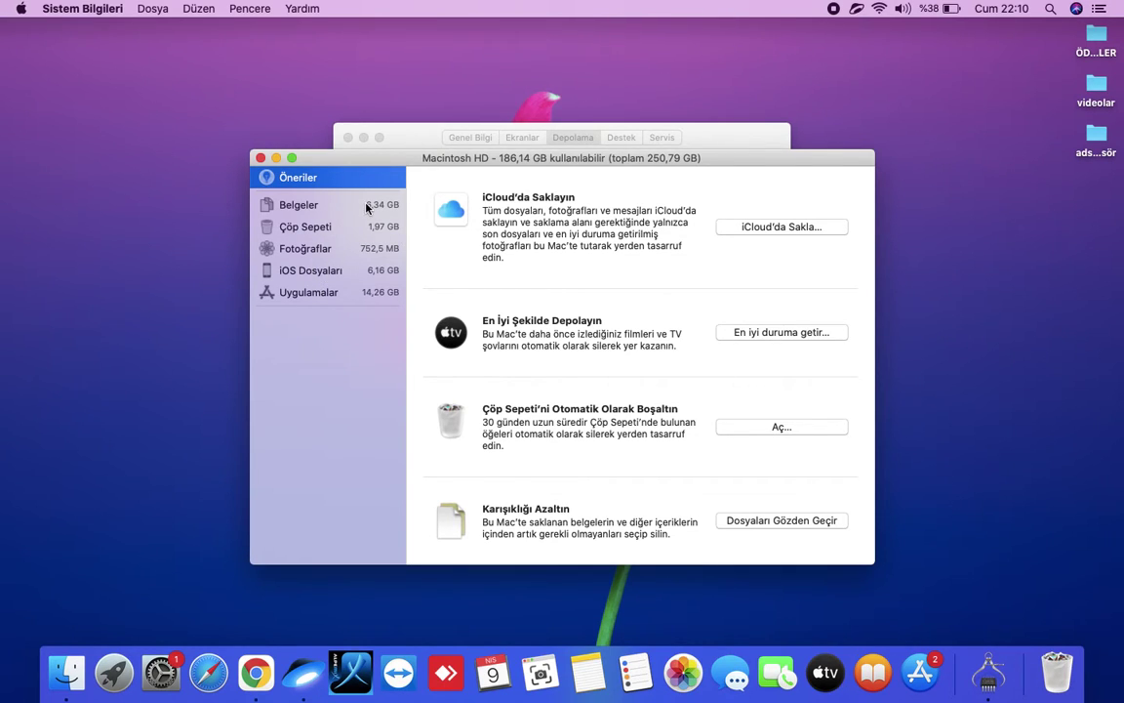
click(319, 226)
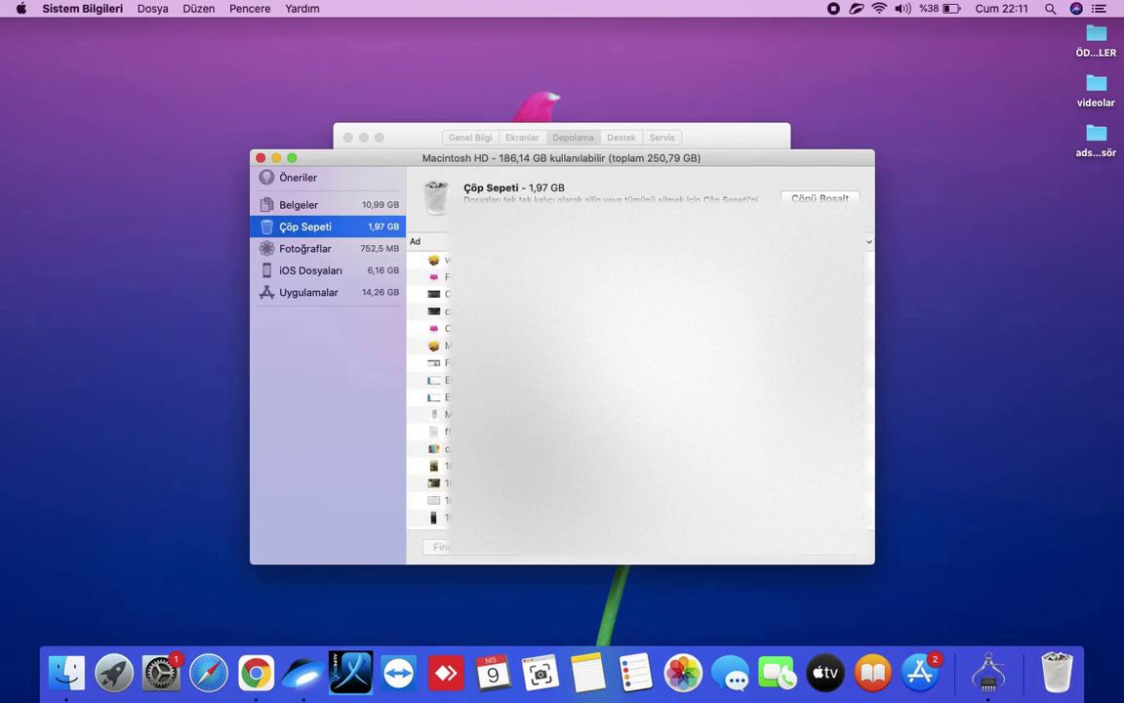
click(820, 198)
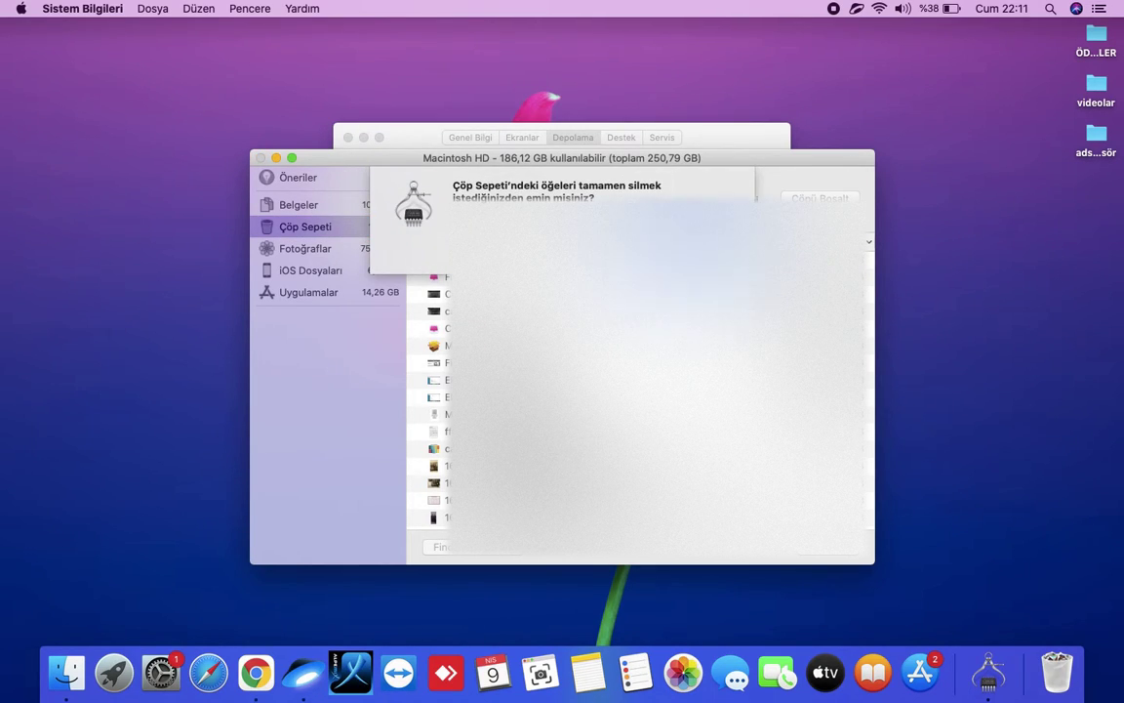
key(Return)
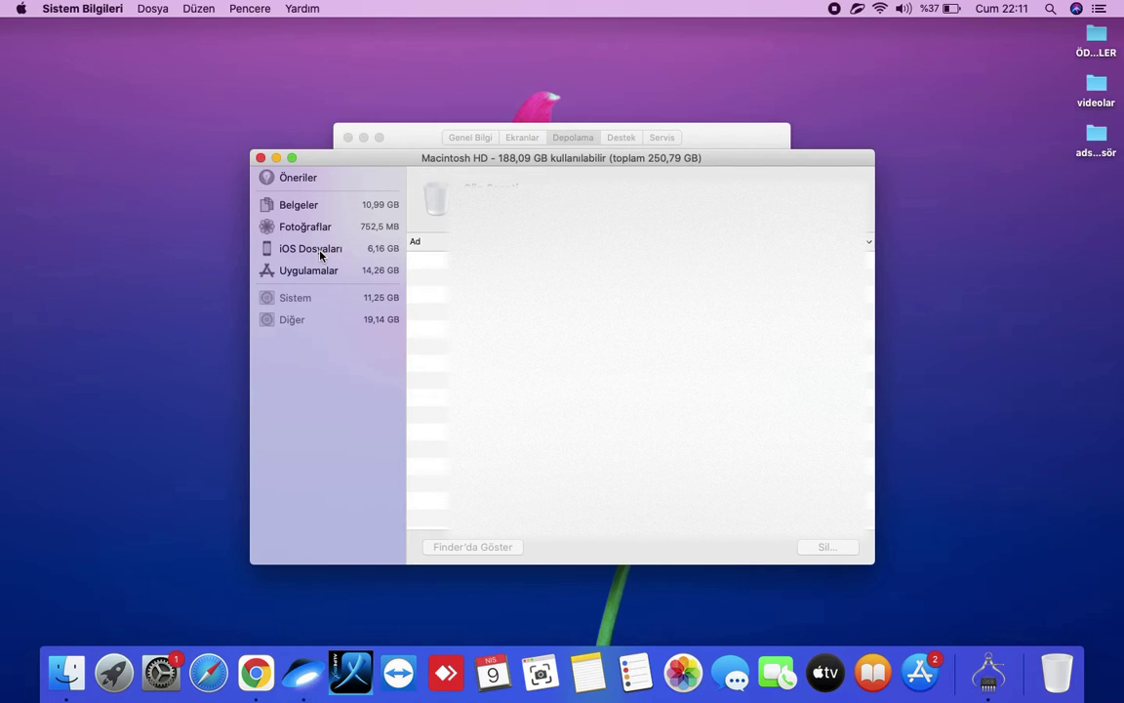
Delete all device backups and iOS installers listed under iOS Dosyaları
click(321, 252)
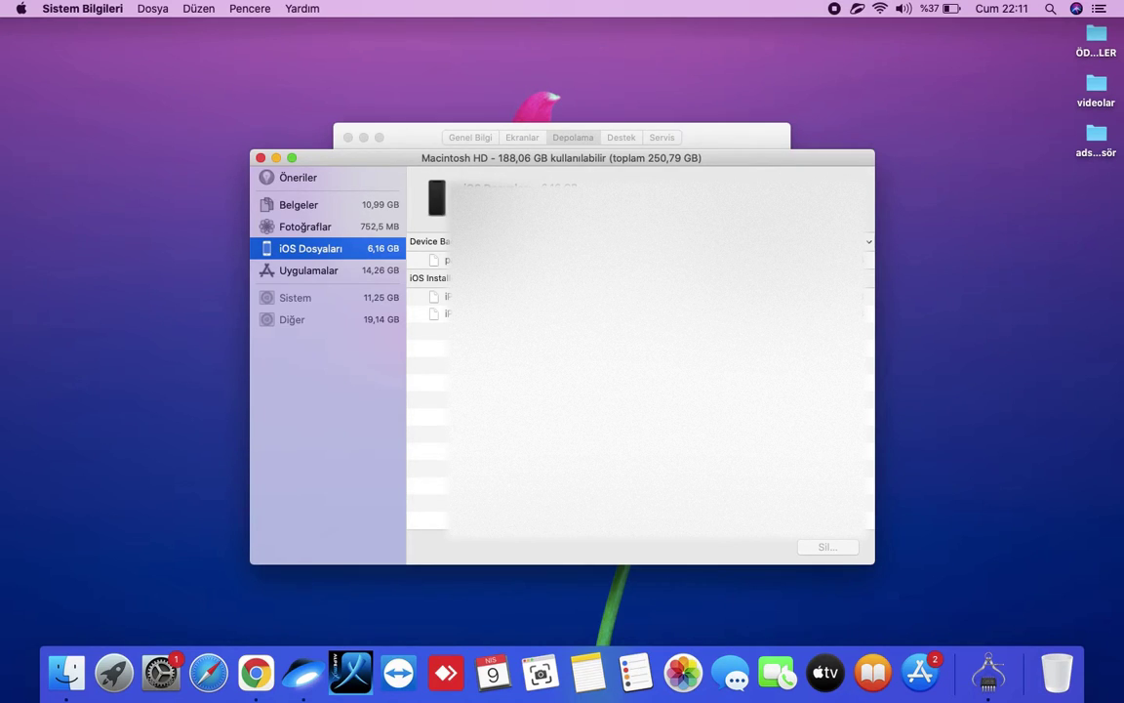
click(434, 296)
shift+click(434, 314)
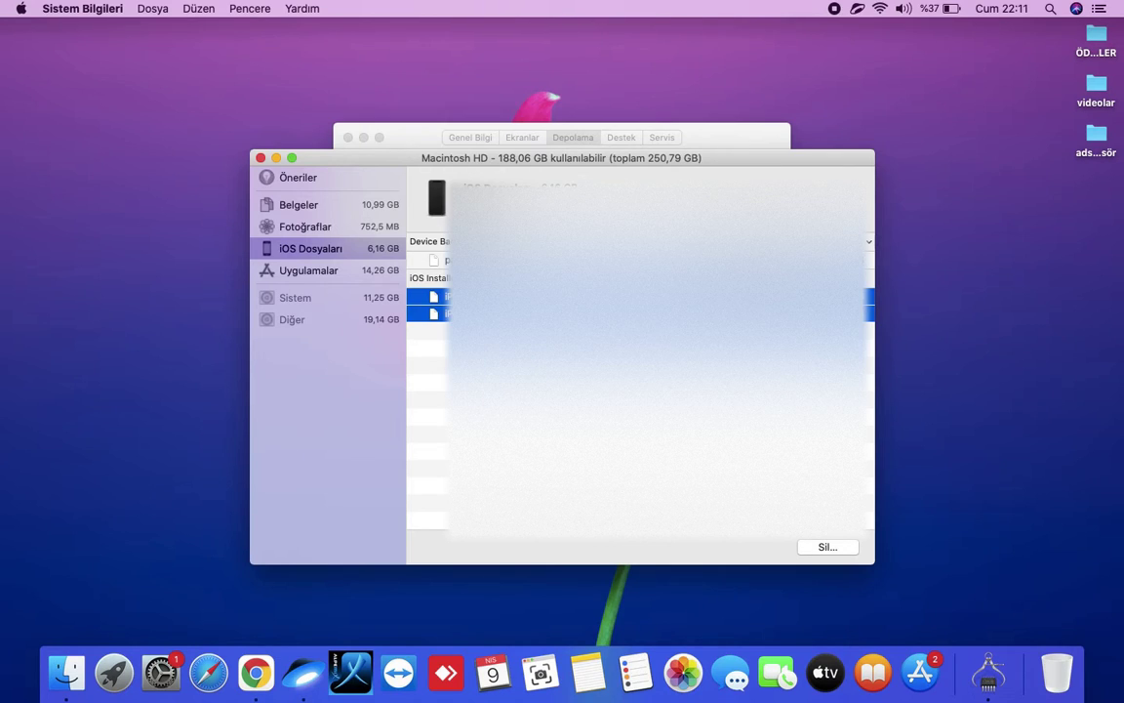
click(435, 260)
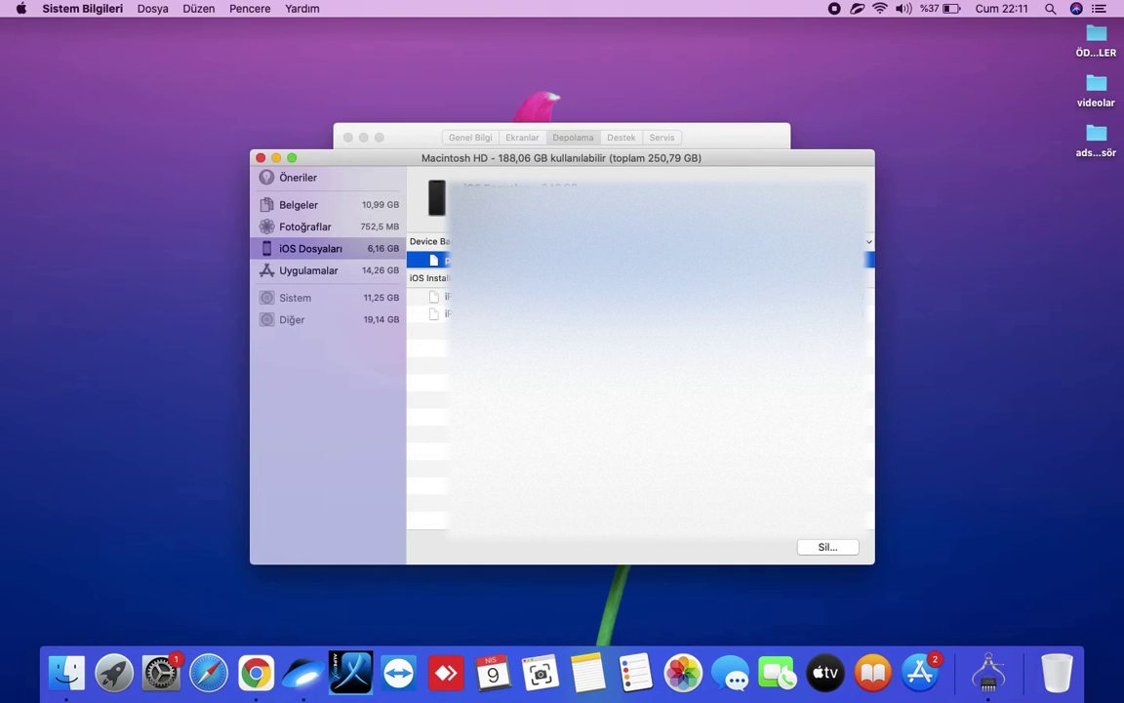
key(super+a)
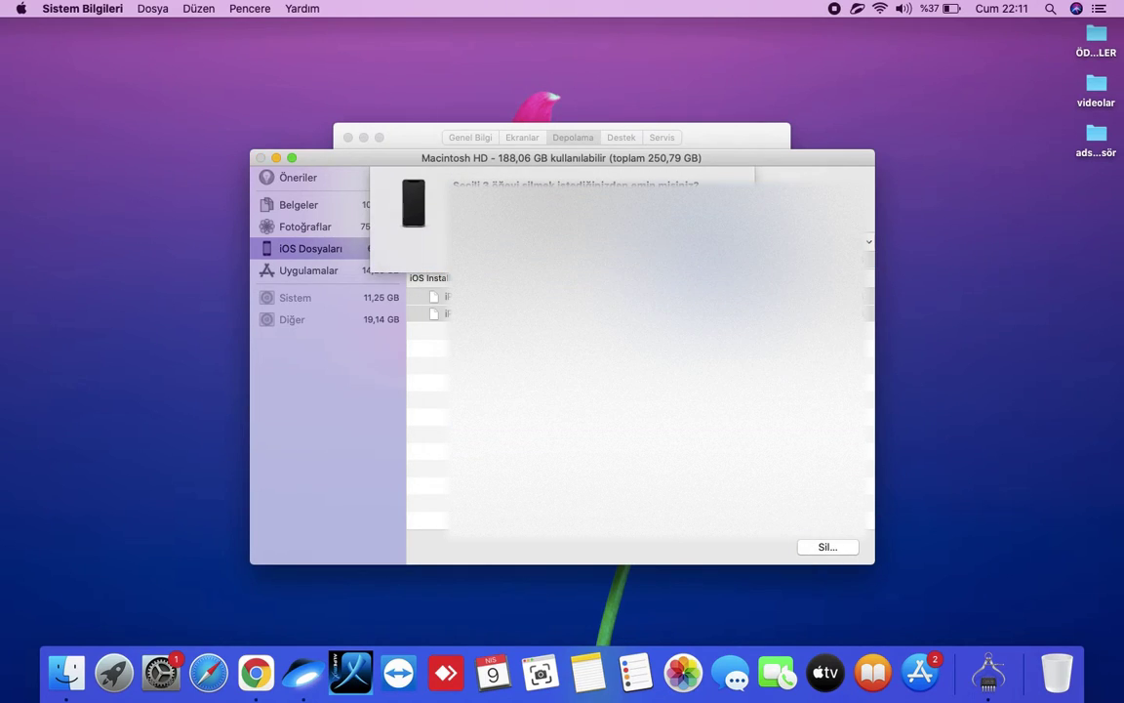
key(Return)
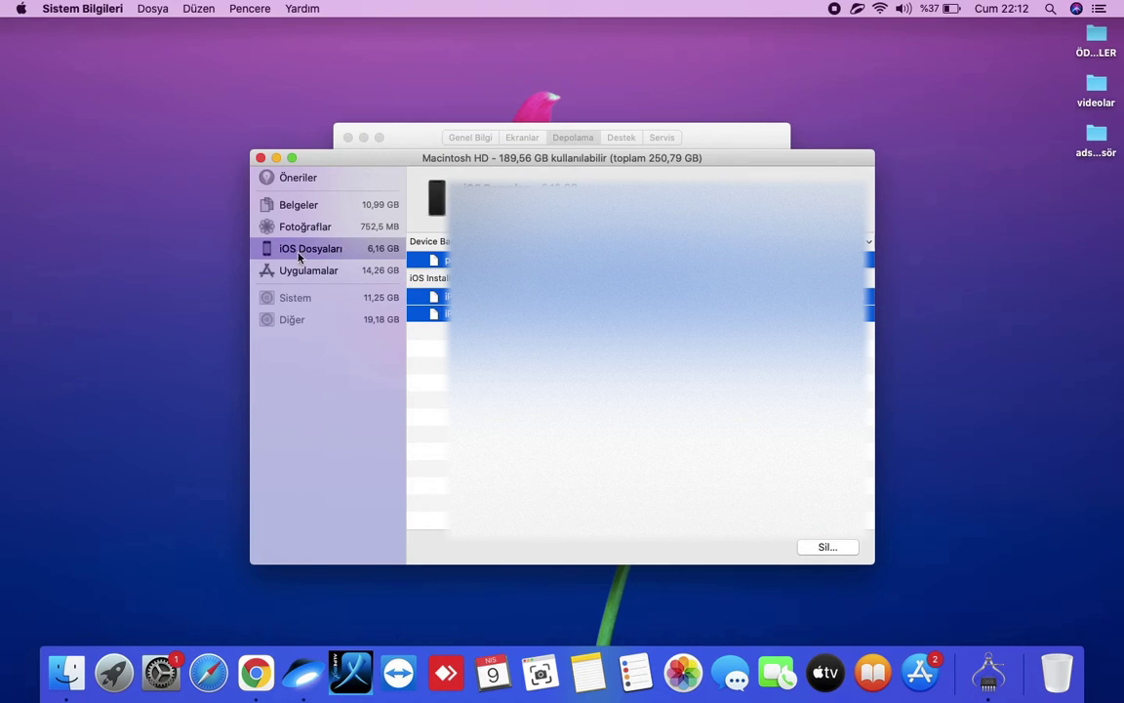
Review the Fotoğraflar and Belgeler storage categories, including the list of large documents, and close both storage windows
click(321, 228)
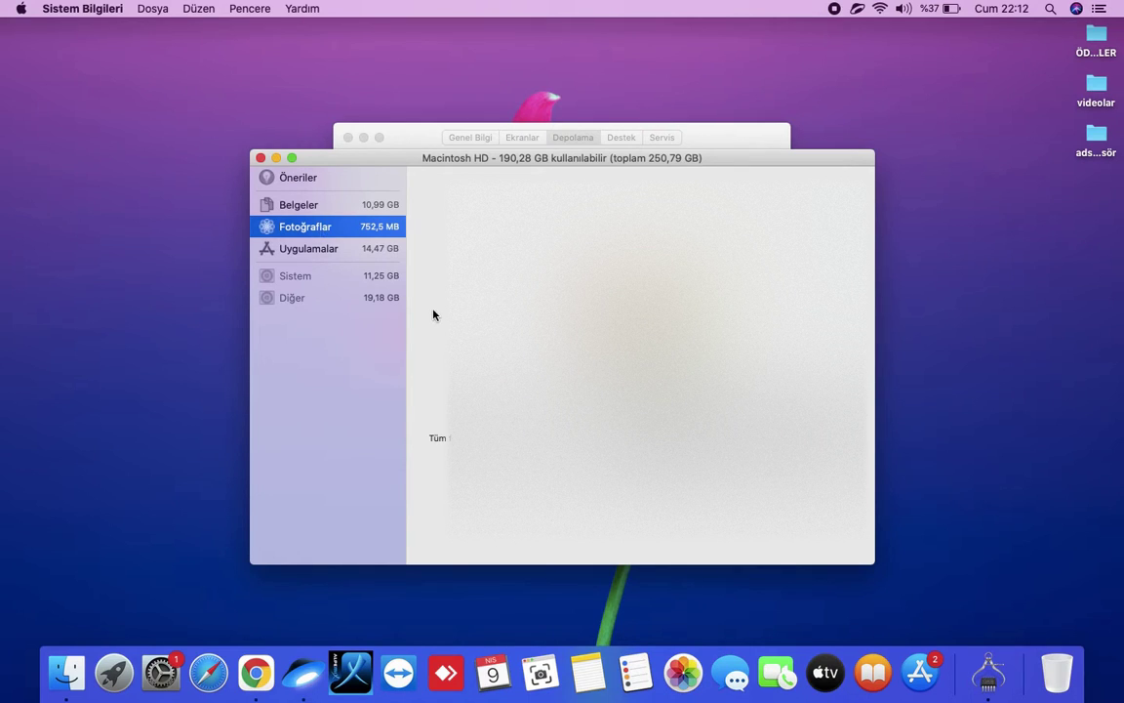
click(314, 209)
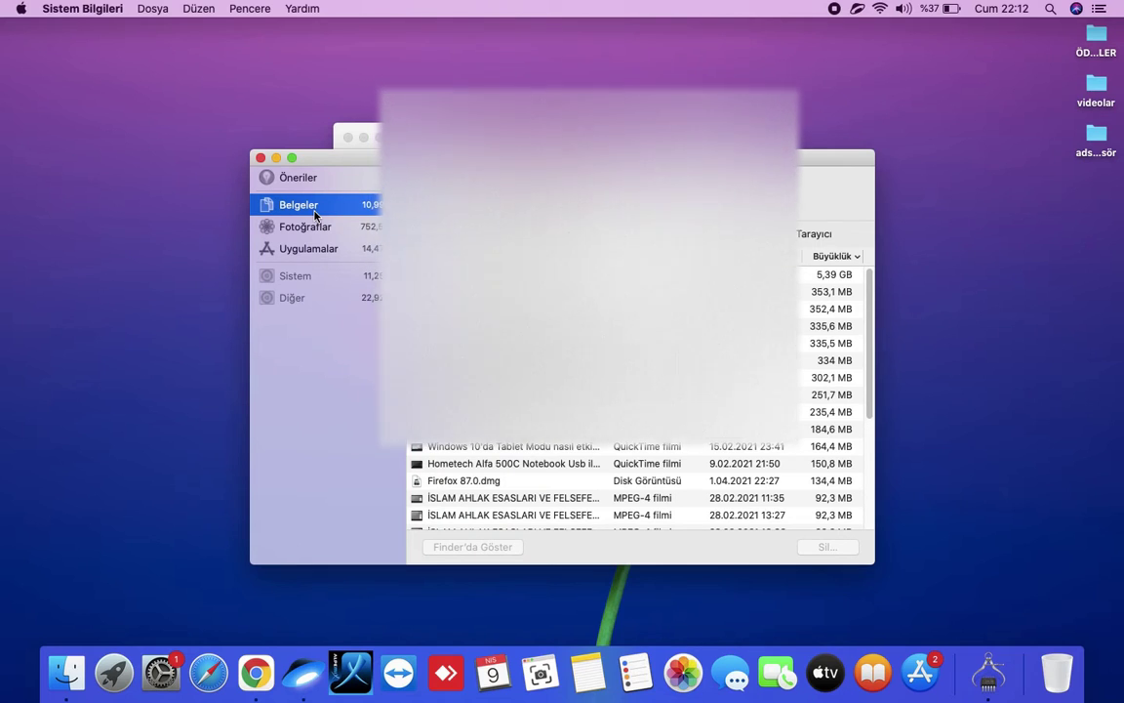
scroll(634, 391, down, 2)
scroll(634, 391, up, 3)
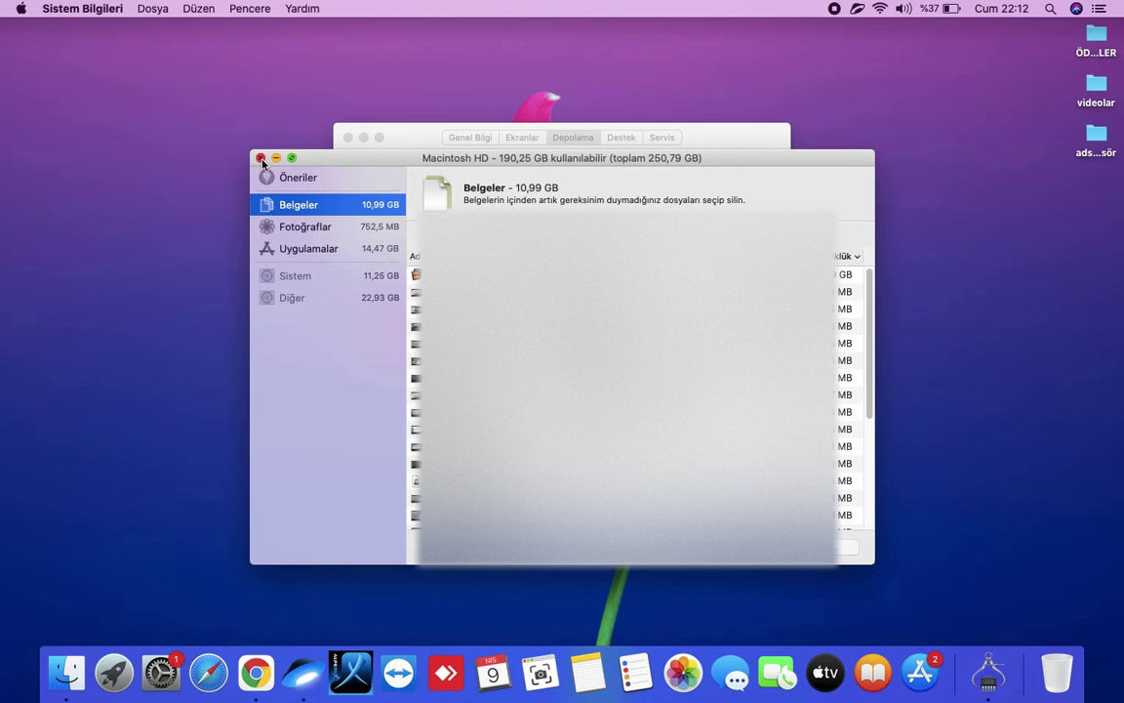
click(261, 159)
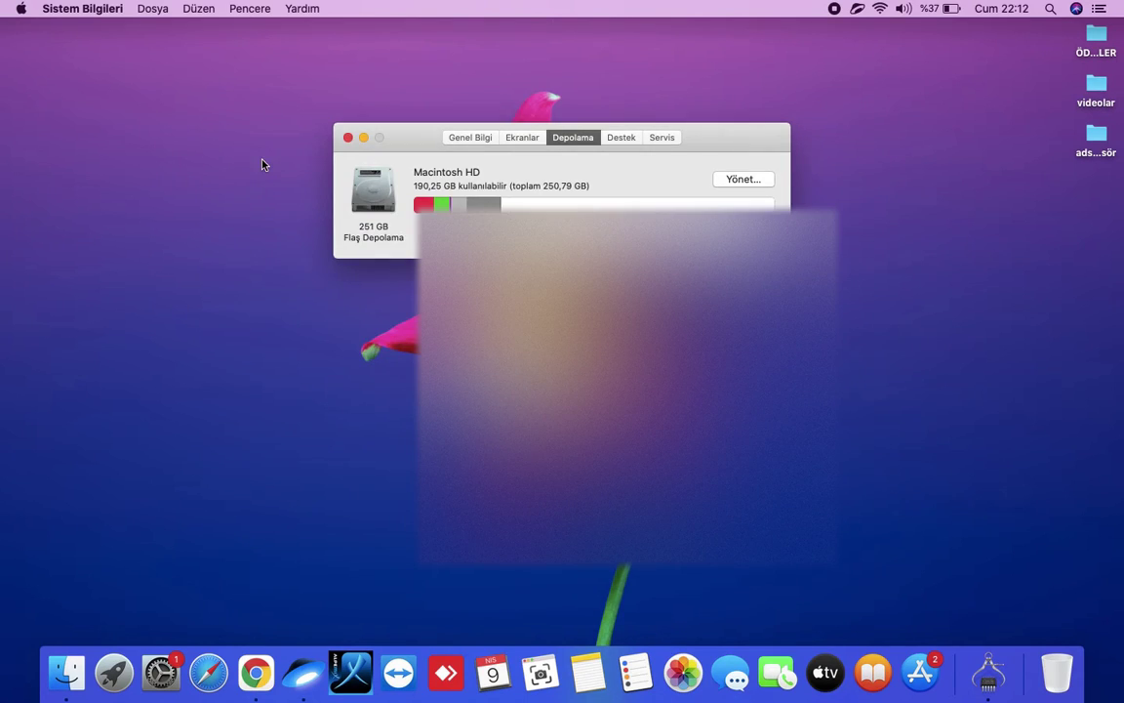
click(349, 139)
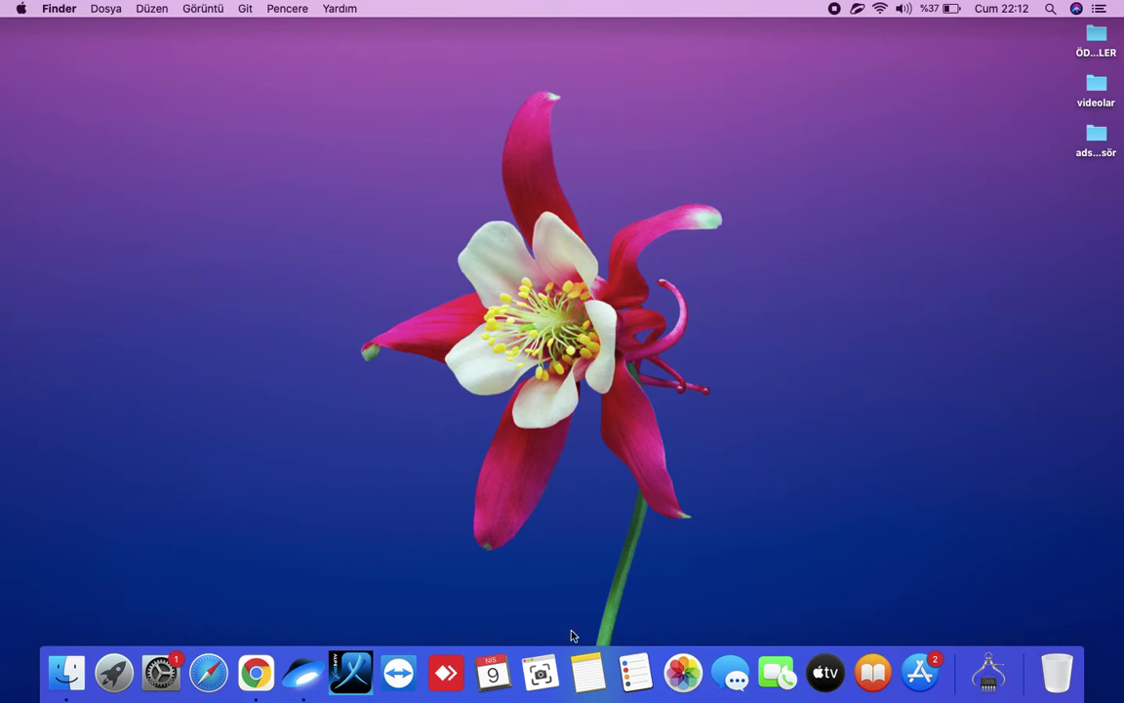
Switch to Notlar, copy the path ~/Library/Caches from the saved note, and close the window
click(588, 672)
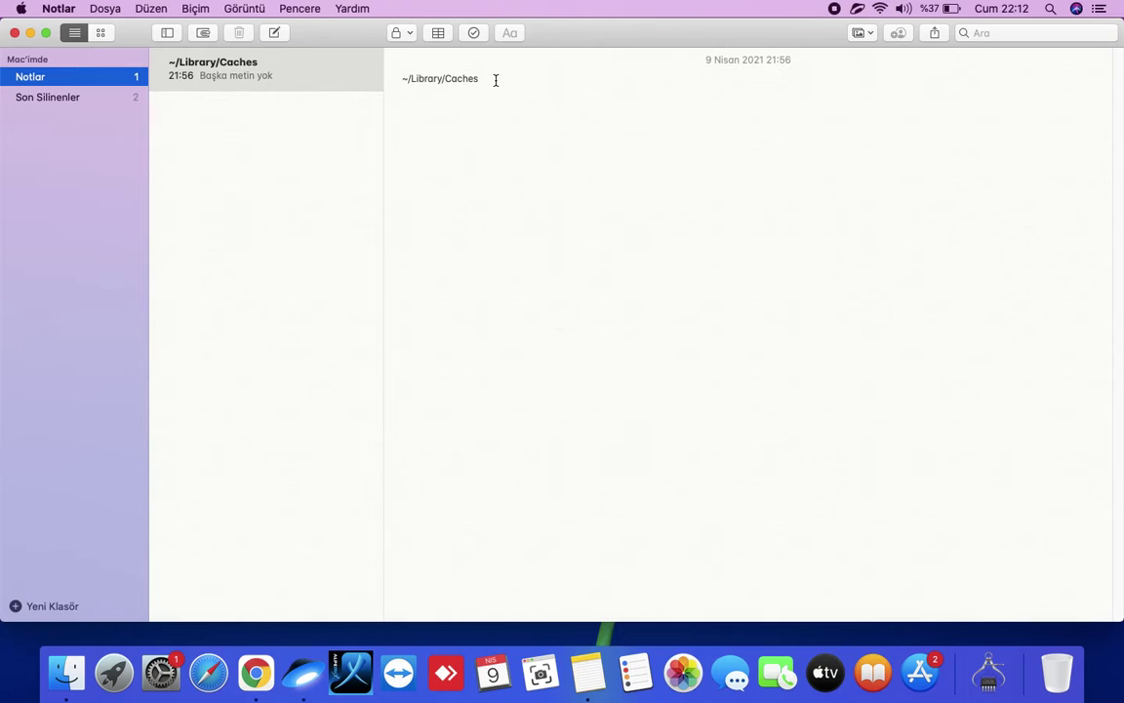
triple_click(414, 64)
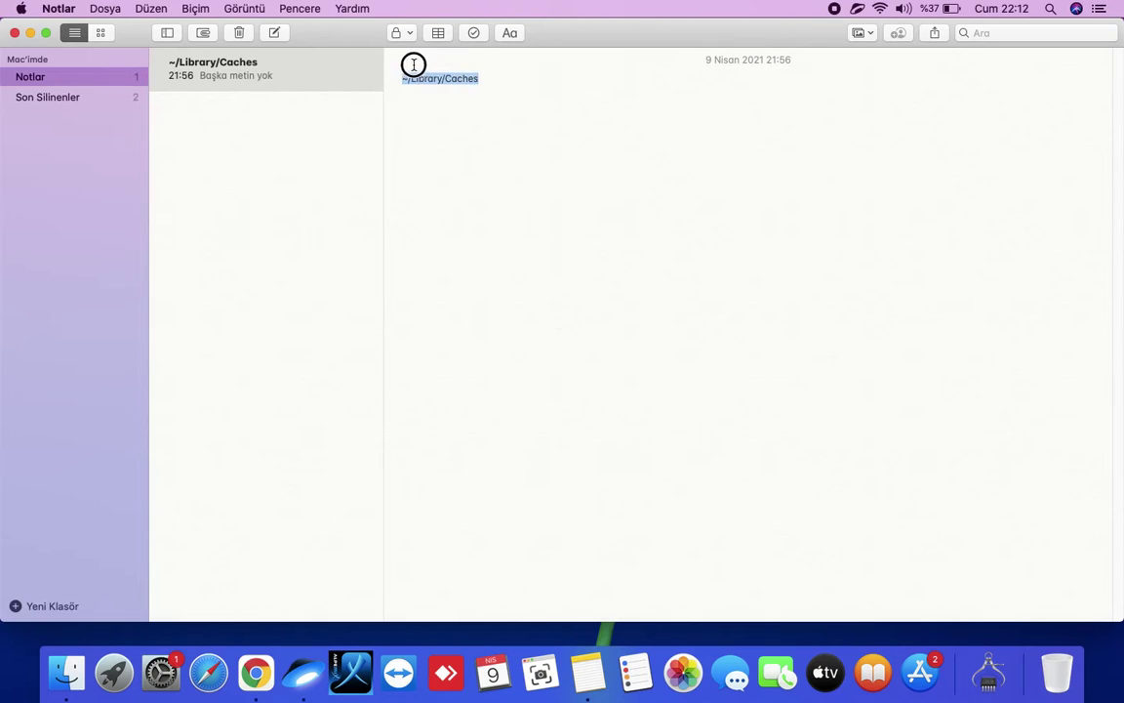
key(super+c)
click(16, 34)
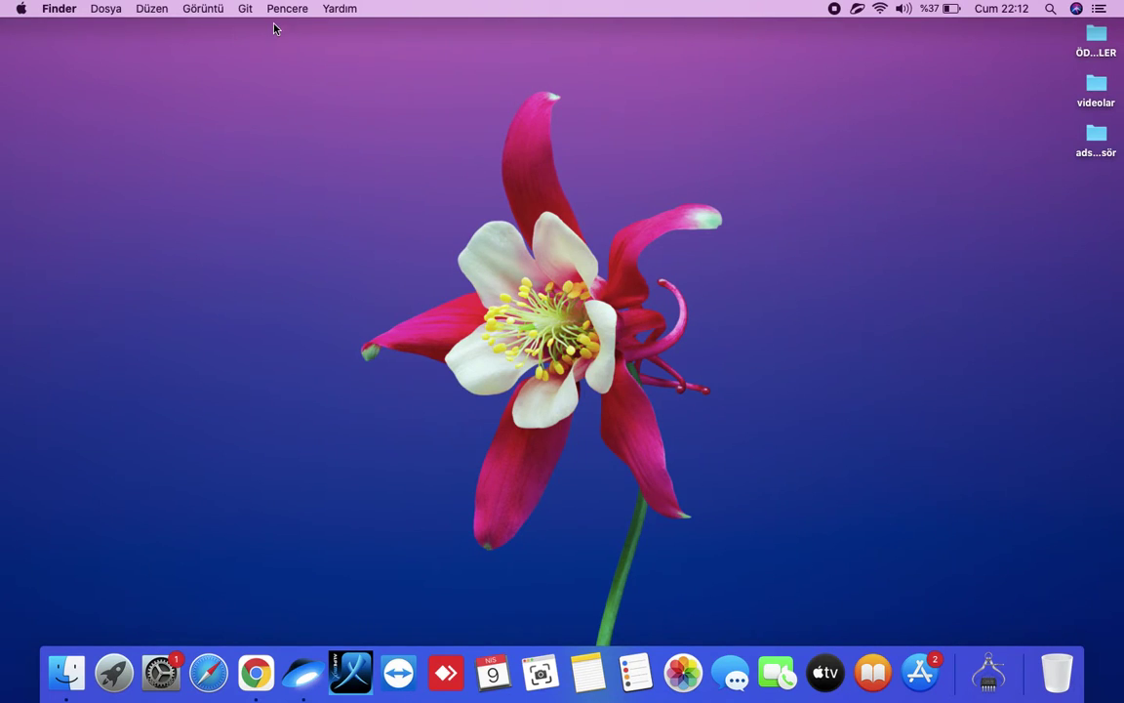
Go to the folder ~/Kitaplık/Caches in Finder using the copied path, and enlarge its window
click(247, 10)
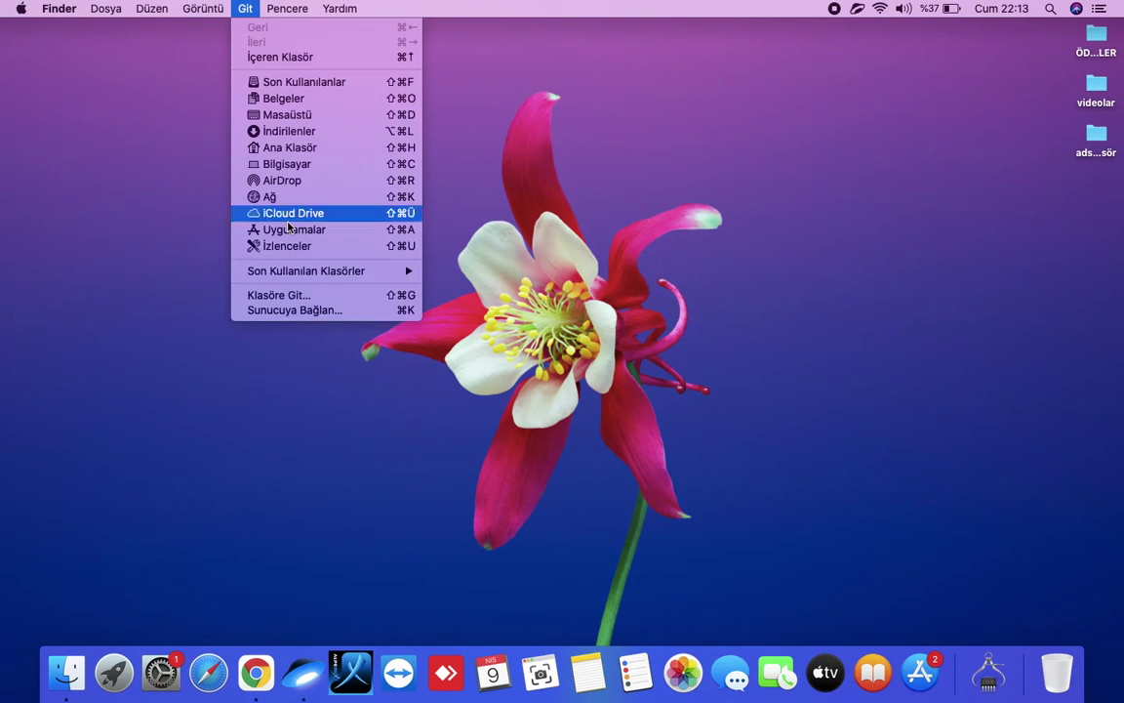
click(288, 296)
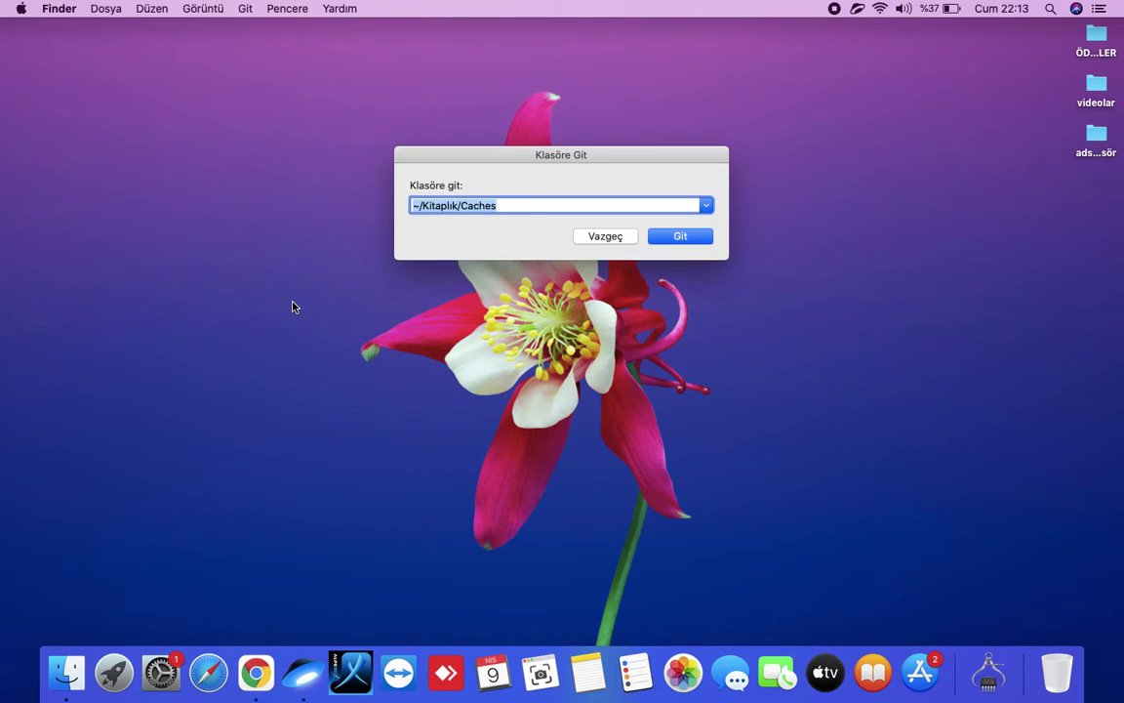
key(super+v)
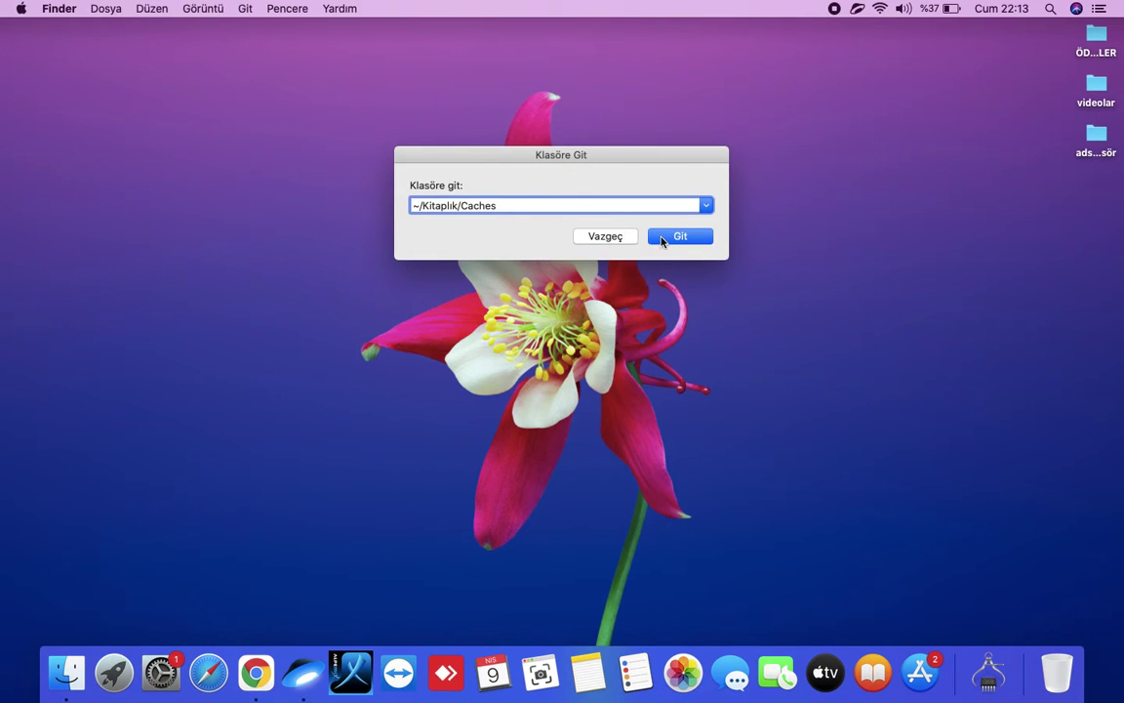
click(663, 240)
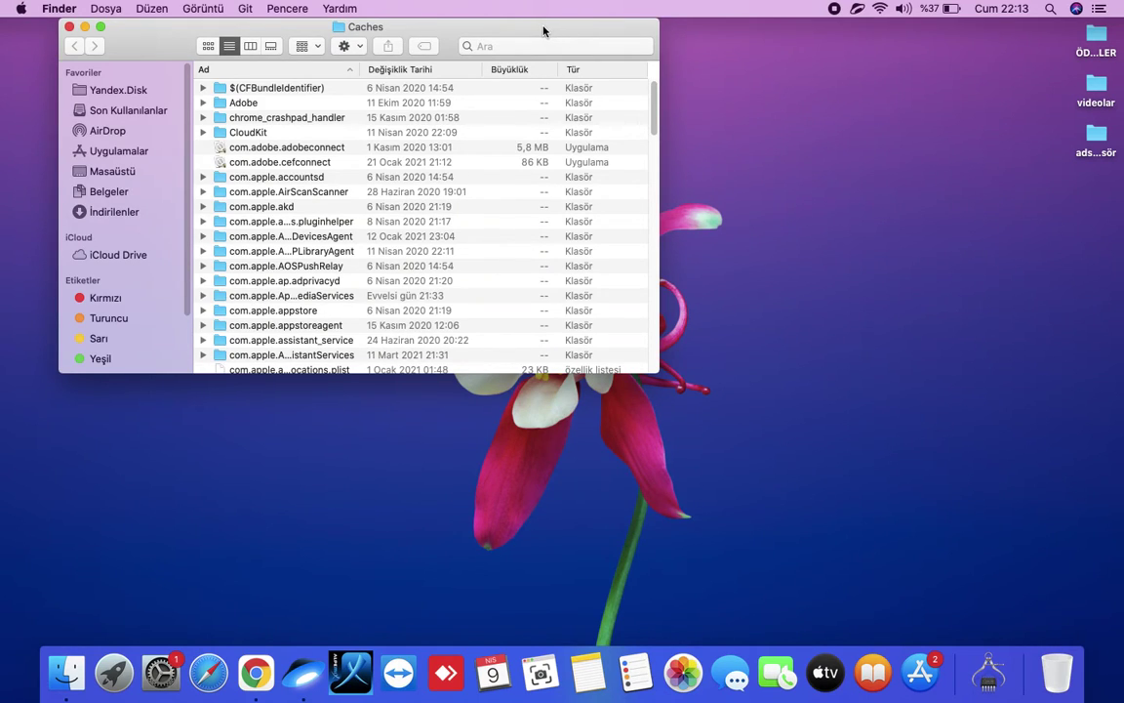
double_click(541, 30)
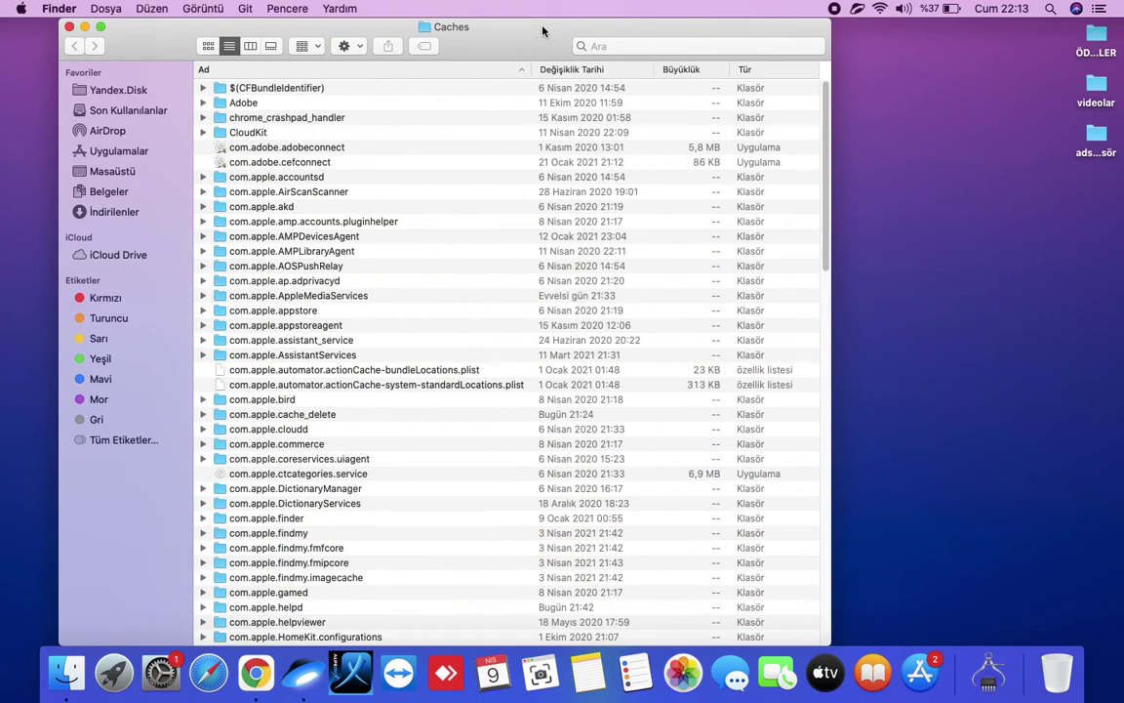
Move everything in the Caches folder to the Trash and close the folder window
click(353, 265)
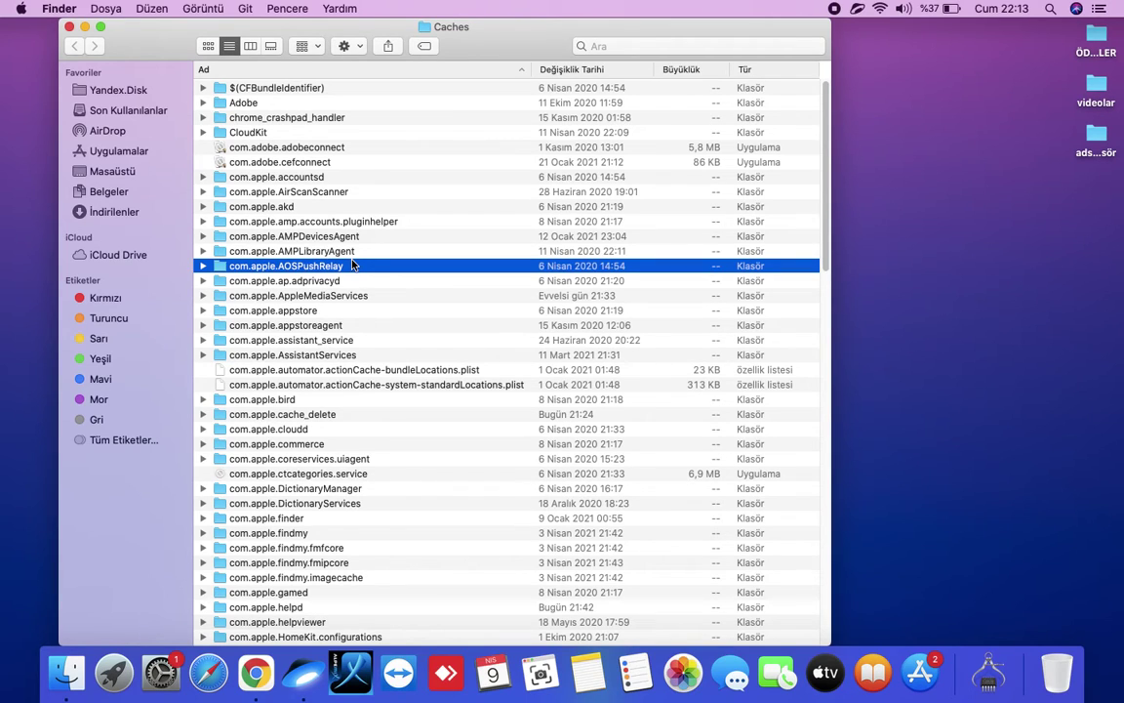
key(super+a)
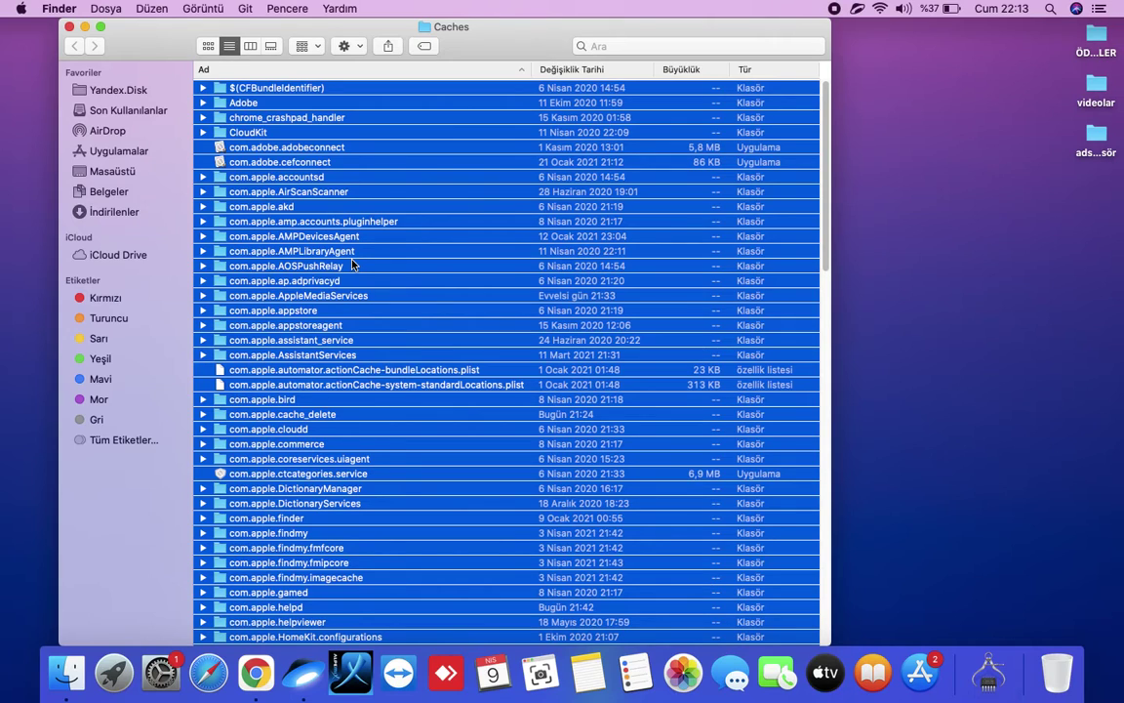
right_click(388, 154)
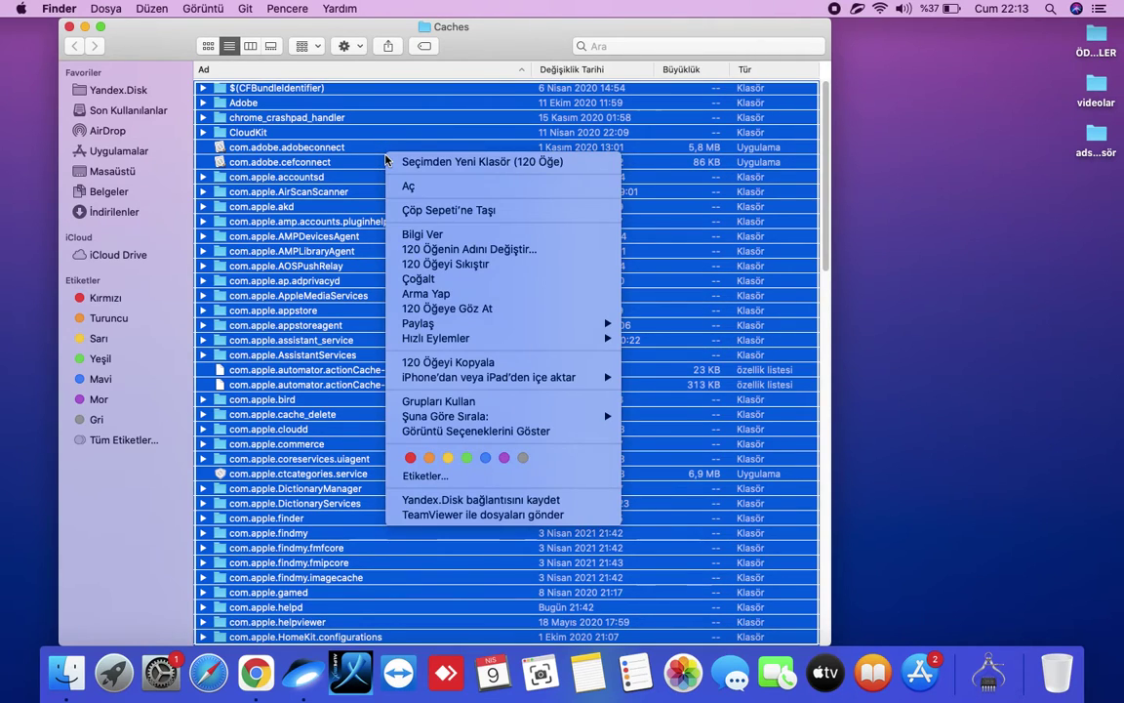
click(428, 212)
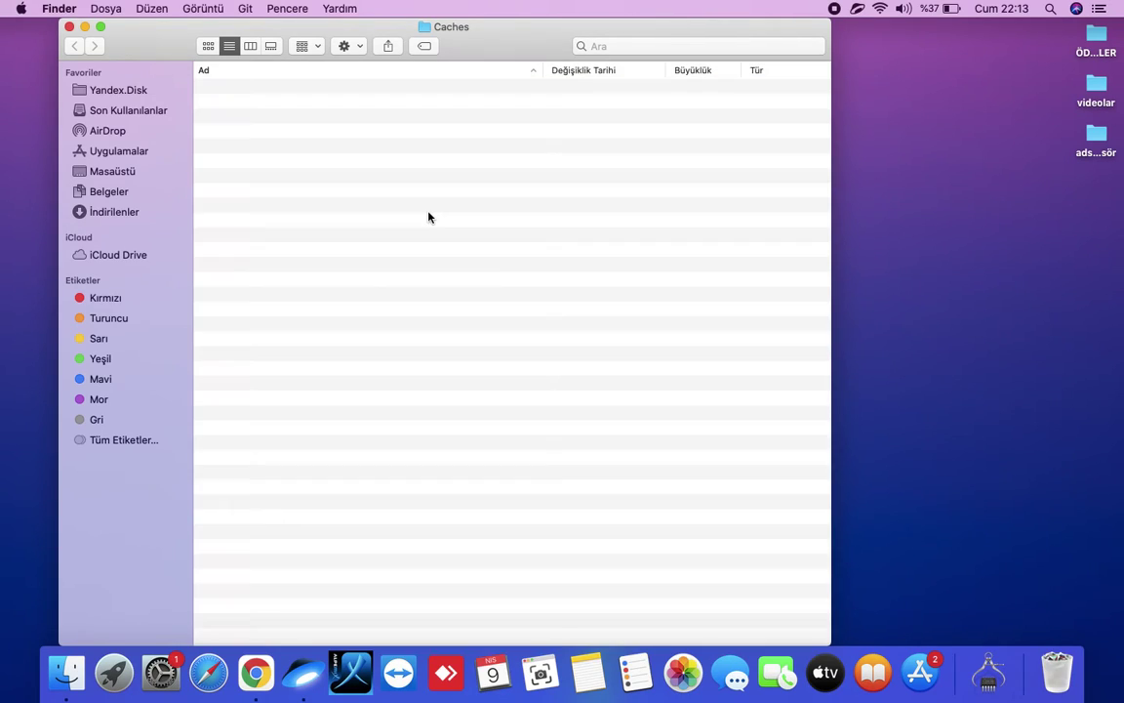
click(69, 27)
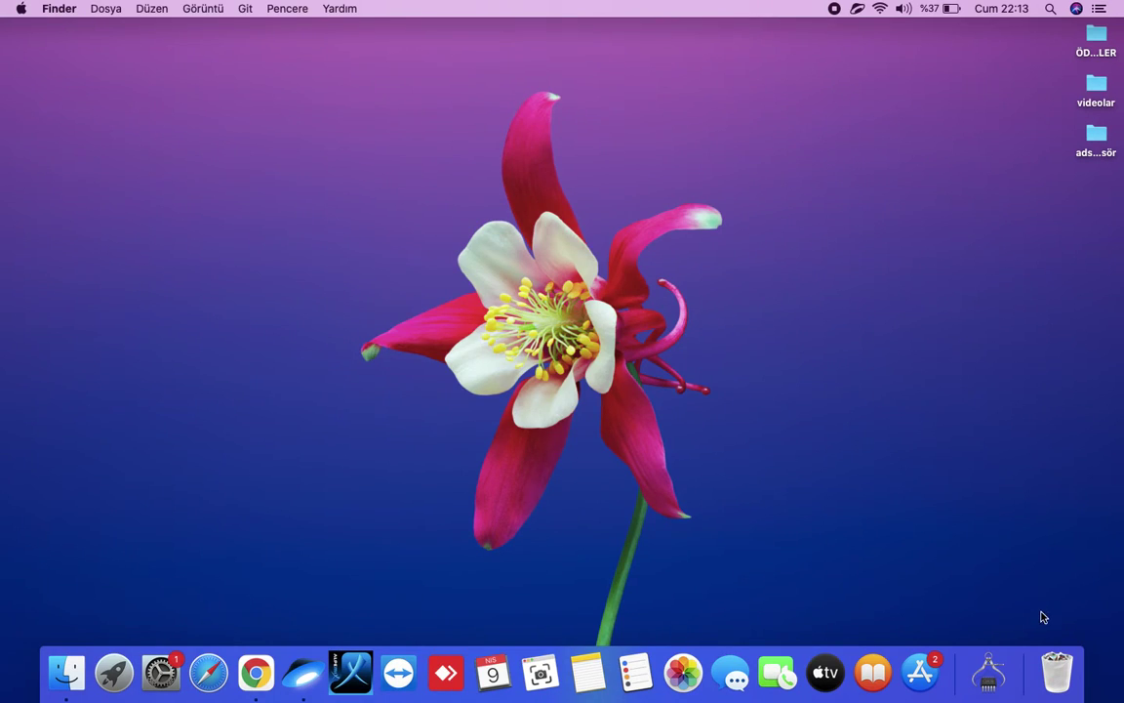
Permanently empty the Trash to remove the deleted cache files
right_click(1060, 668)
click(1064, 616)
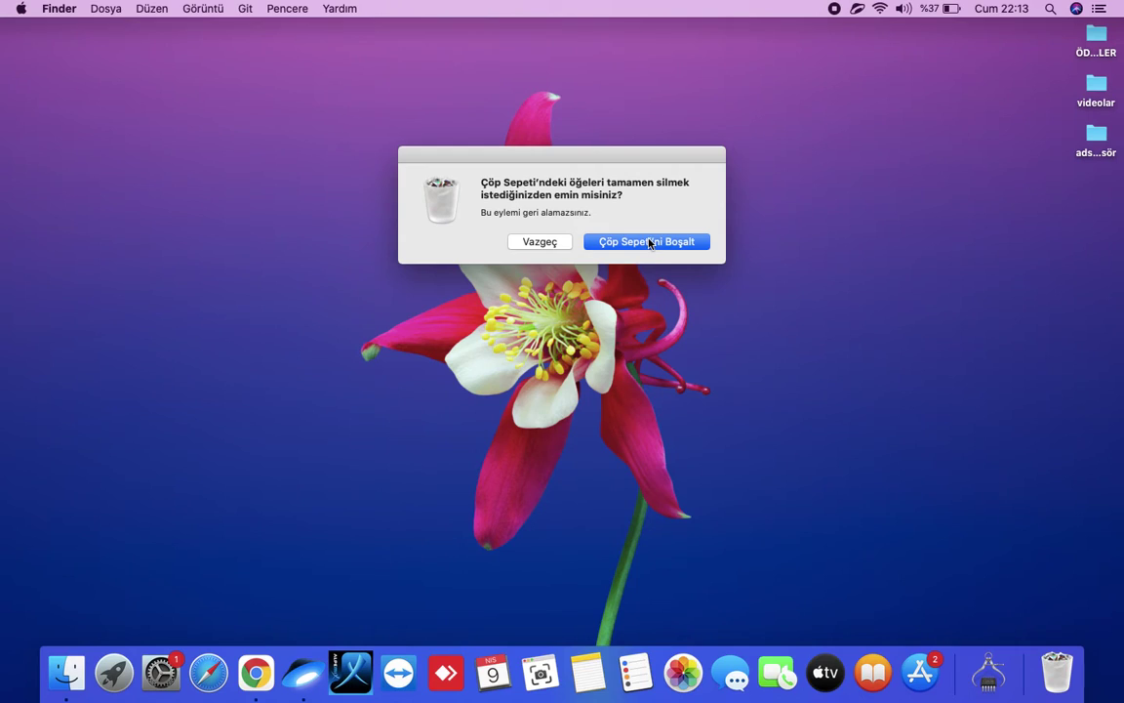
click(651, 243)
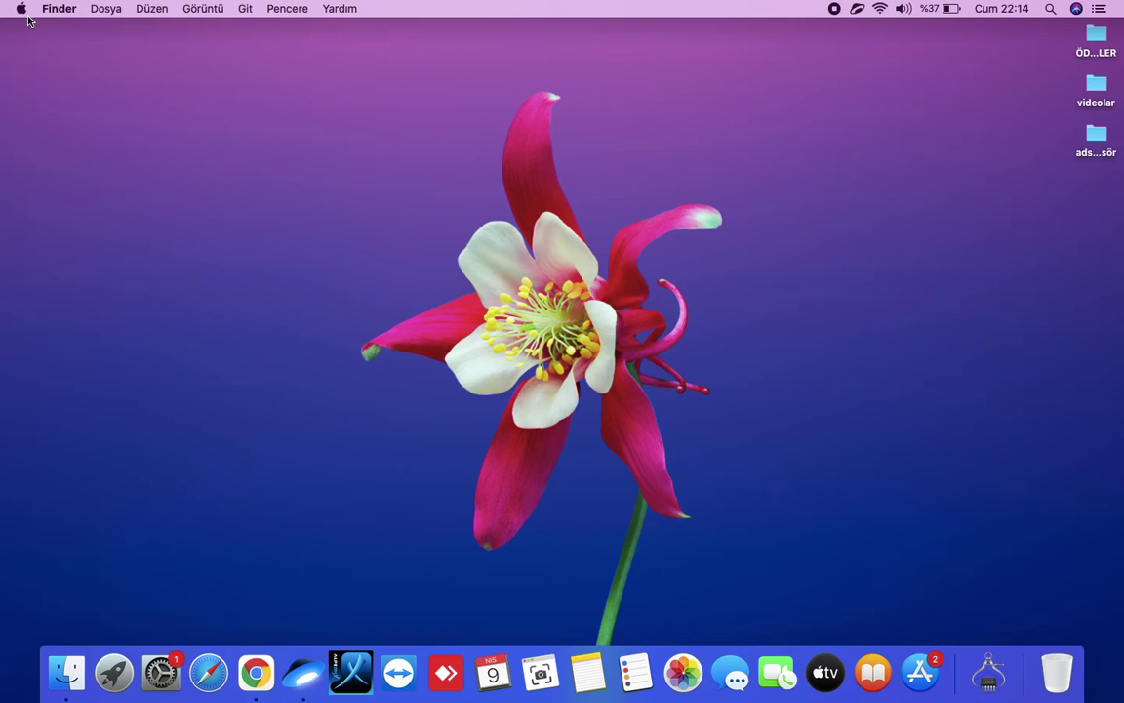
Open the Mac's storage management from the system information and list the installed applications (Uygulamalar) by size
click(22, 9)
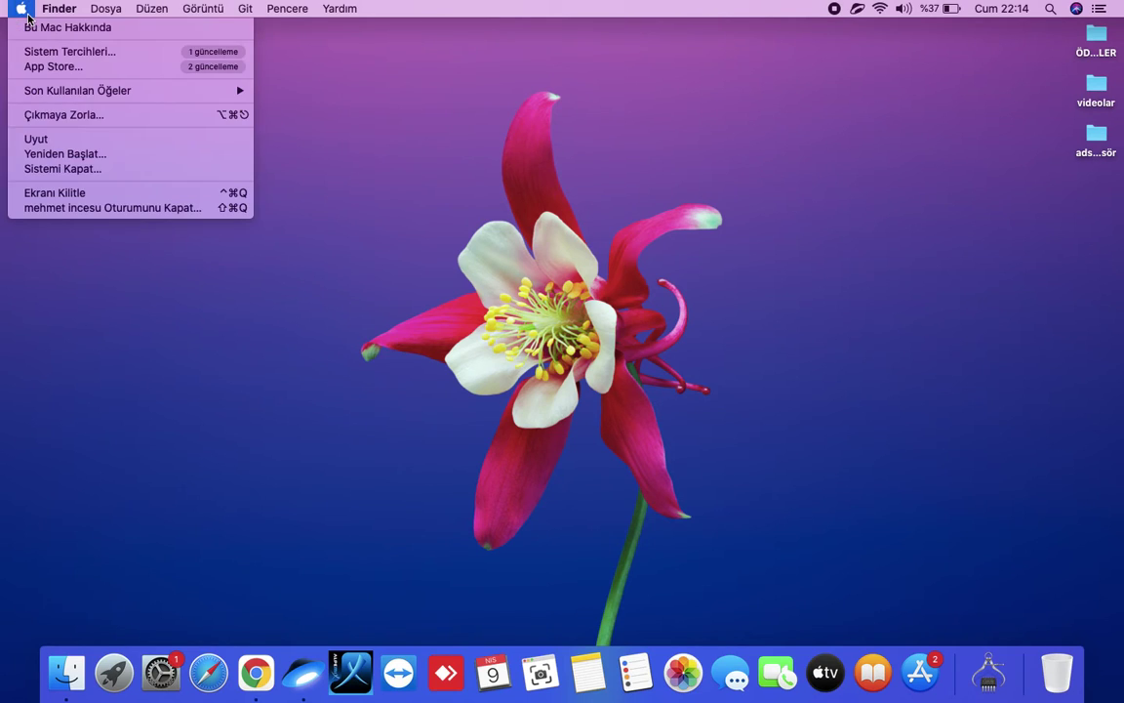
click(65, 29)
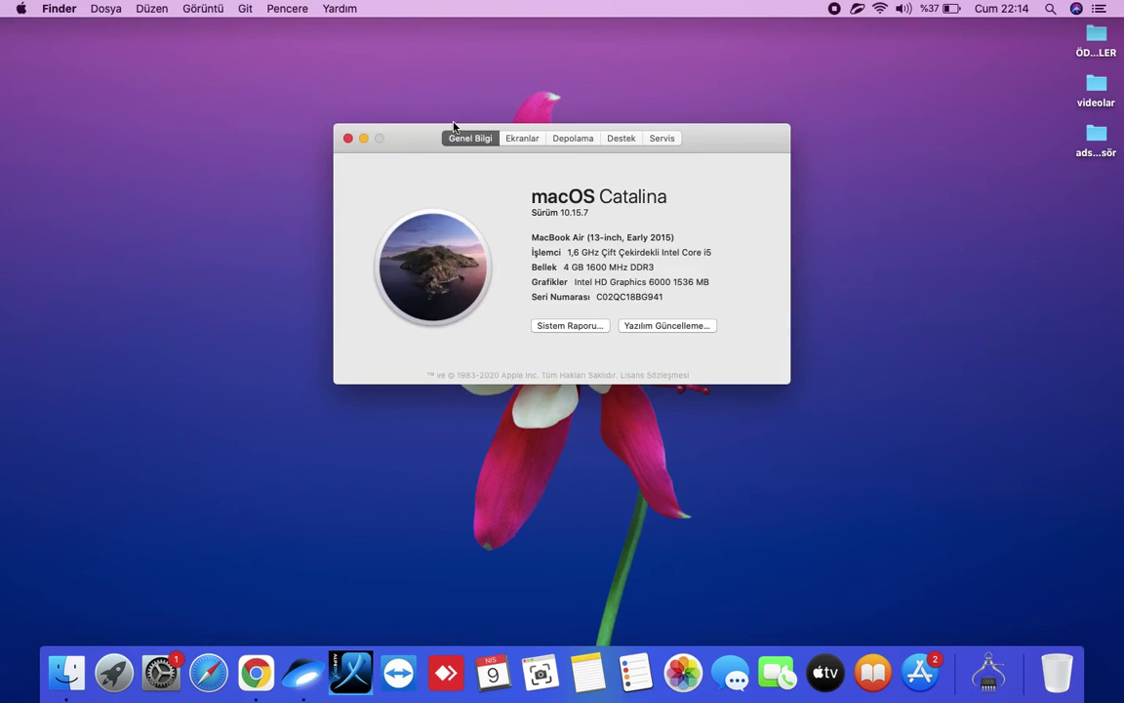
click(572, 139)
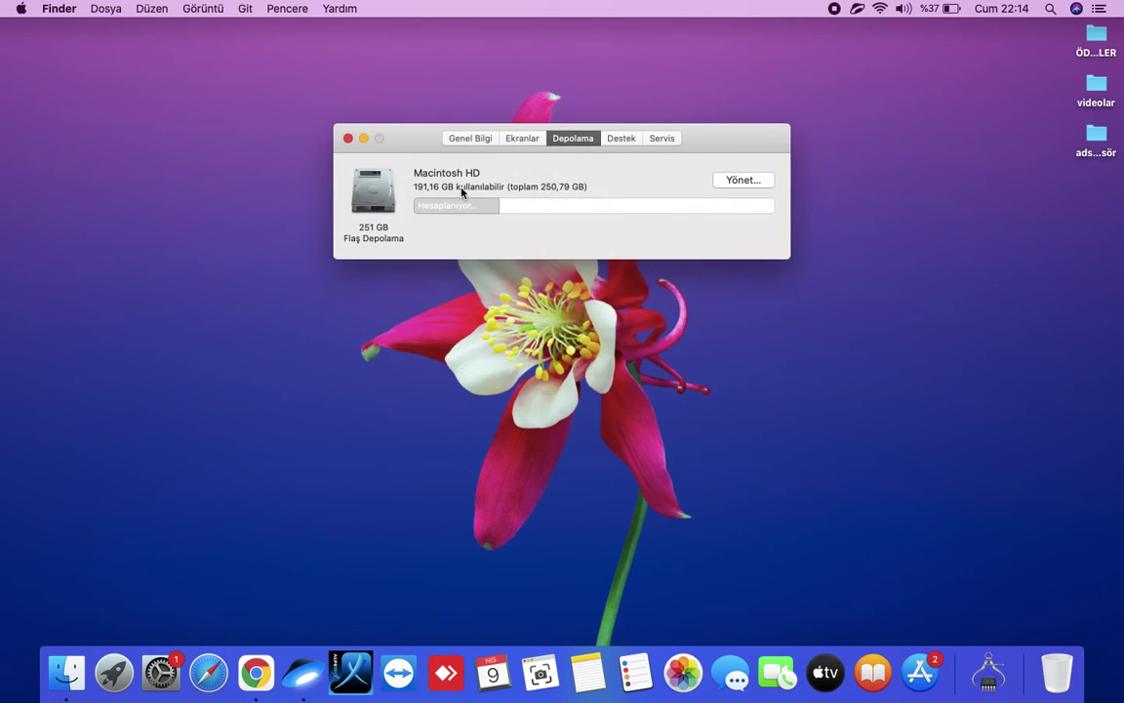
click(748, 180)
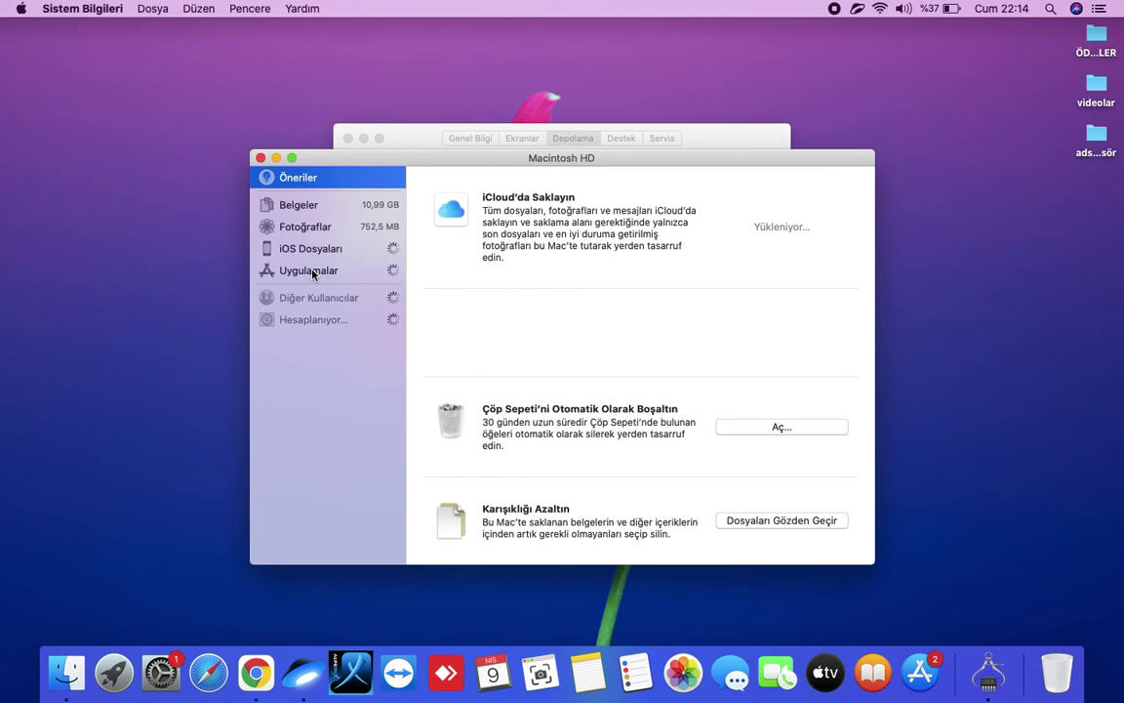
click(312, 273)
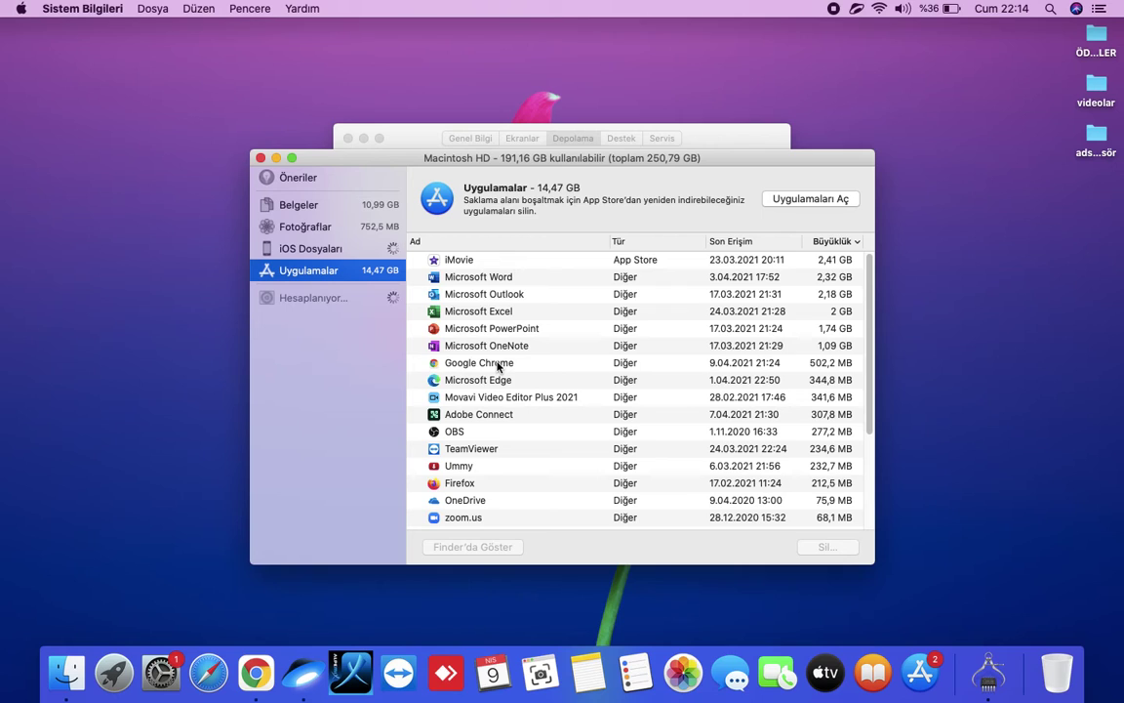
Look through the application list for an unneeded program and delete Android Dosya Aktarımı, confirming the removal
scroll(498, 365, down, 3)
scroll(498, 367, up, 3)
scroll(498, 366, down, 6)
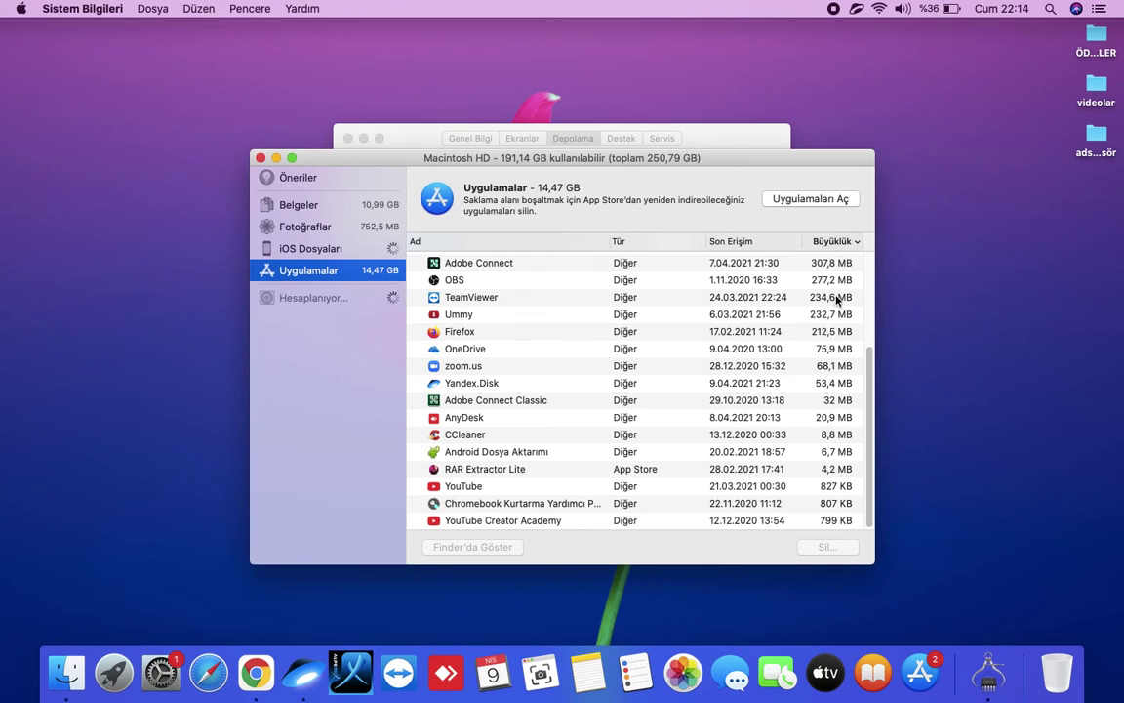
scroll(838, 313, up, 5)
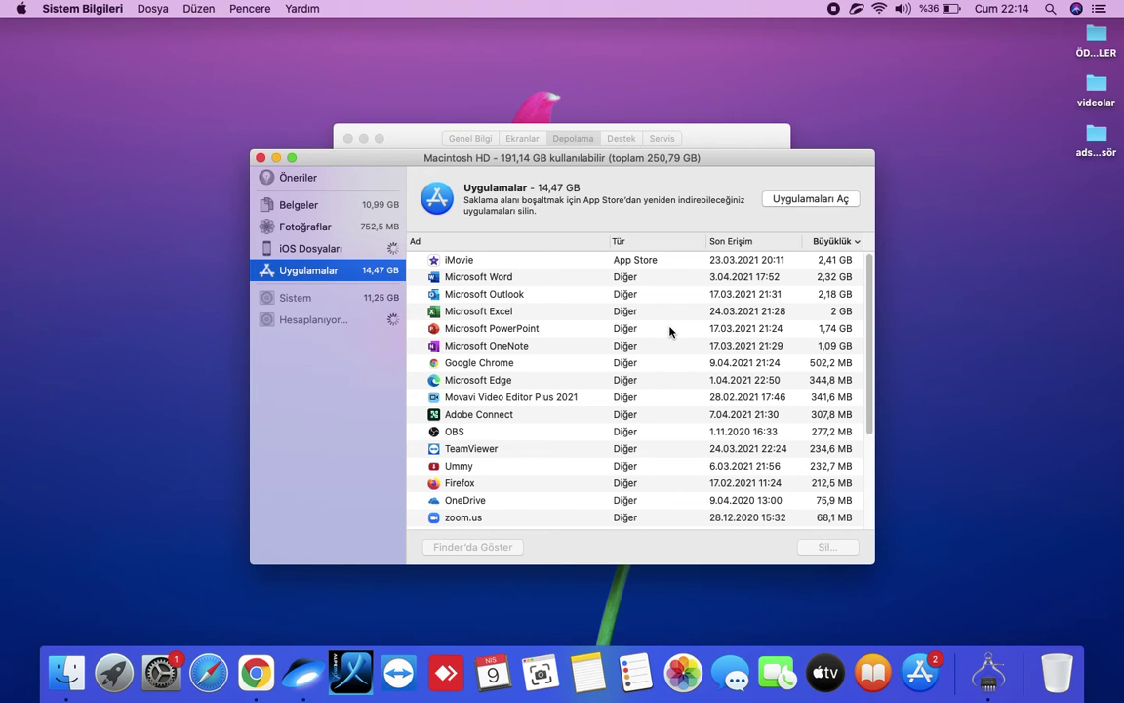
scroll(671, 329, down, 5)
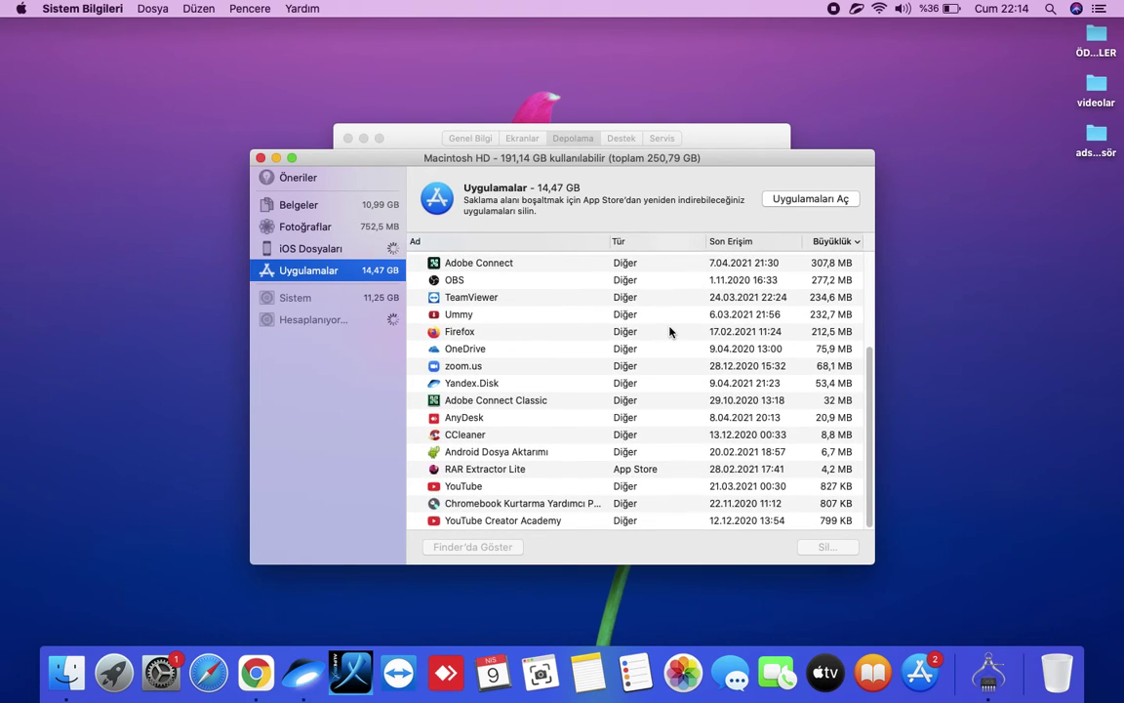
click(506, 454)
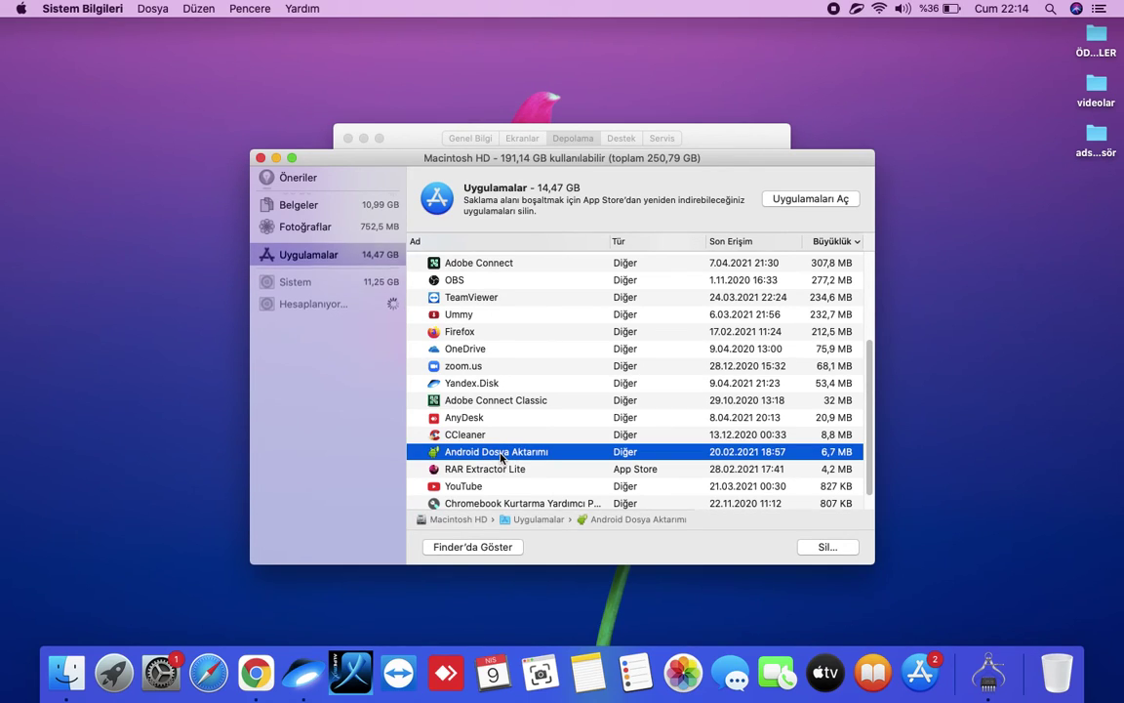
click(808, 543)
click(704, 265)
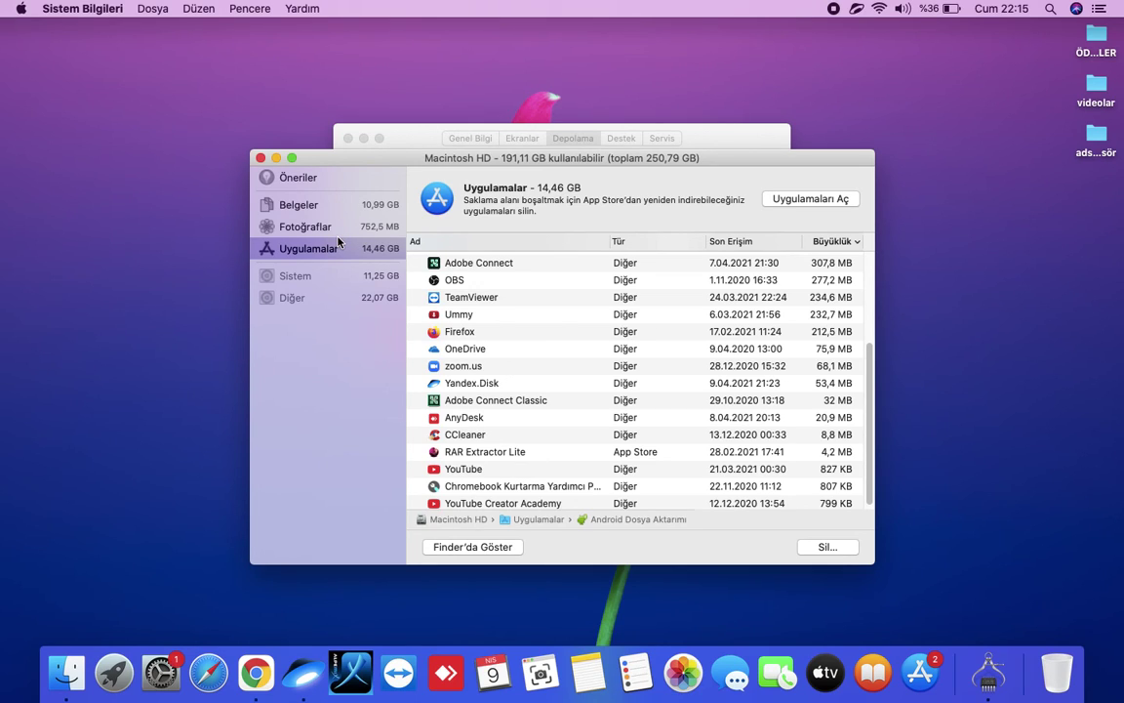
Check the storage details for Fotoğraflar and return to the Macintosh HD storage overview window
click(320, 227)
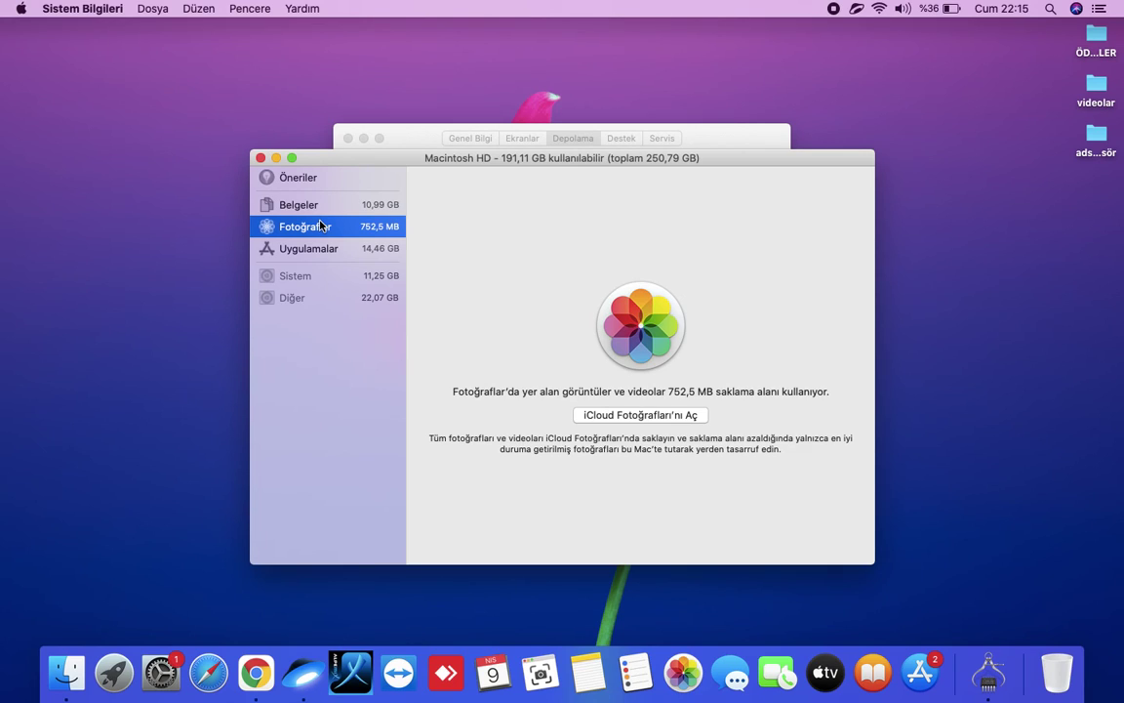
click(415, 143)
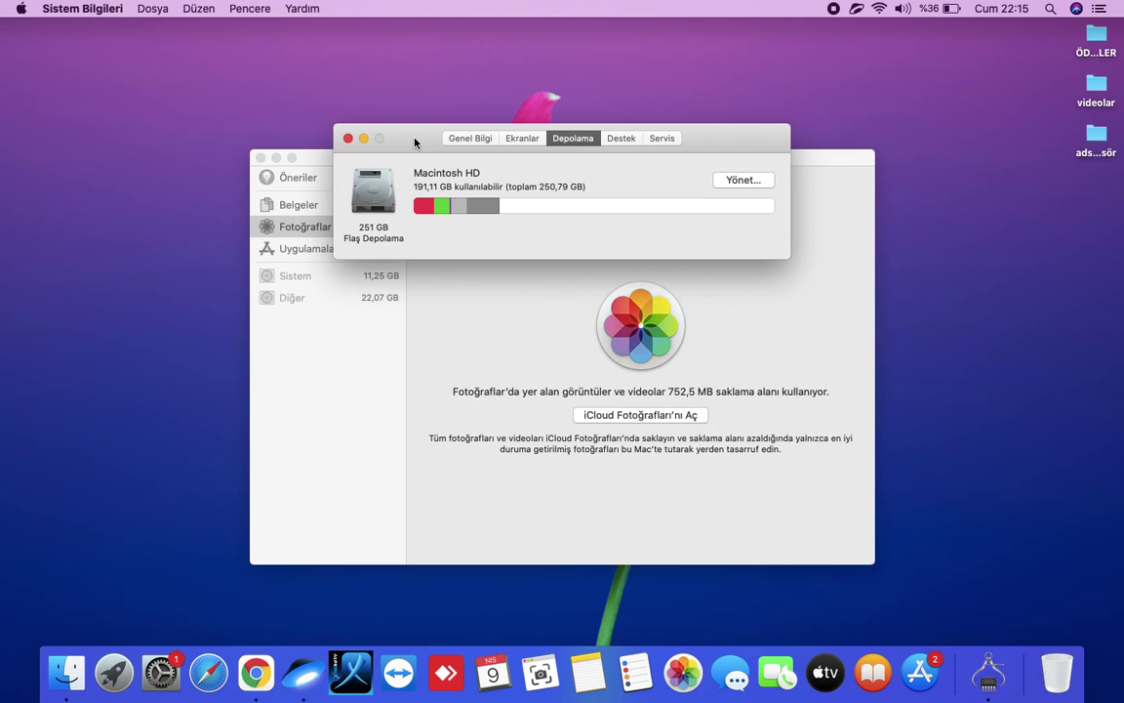